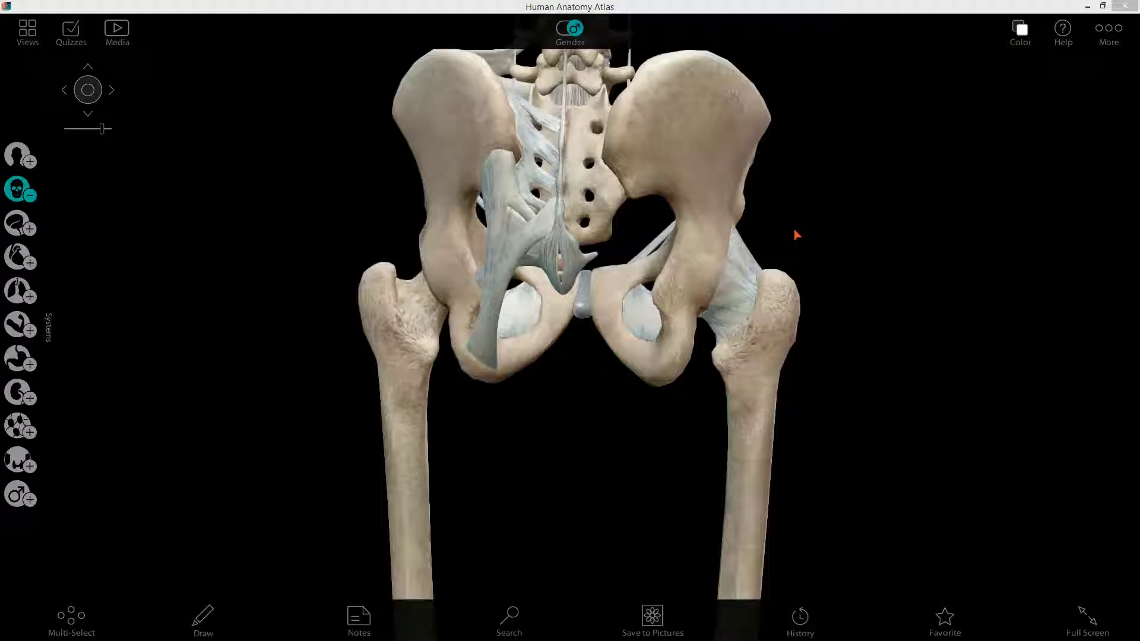
Step: Select the right ischium on the pelvis and show its landmarks
click(671, 373)
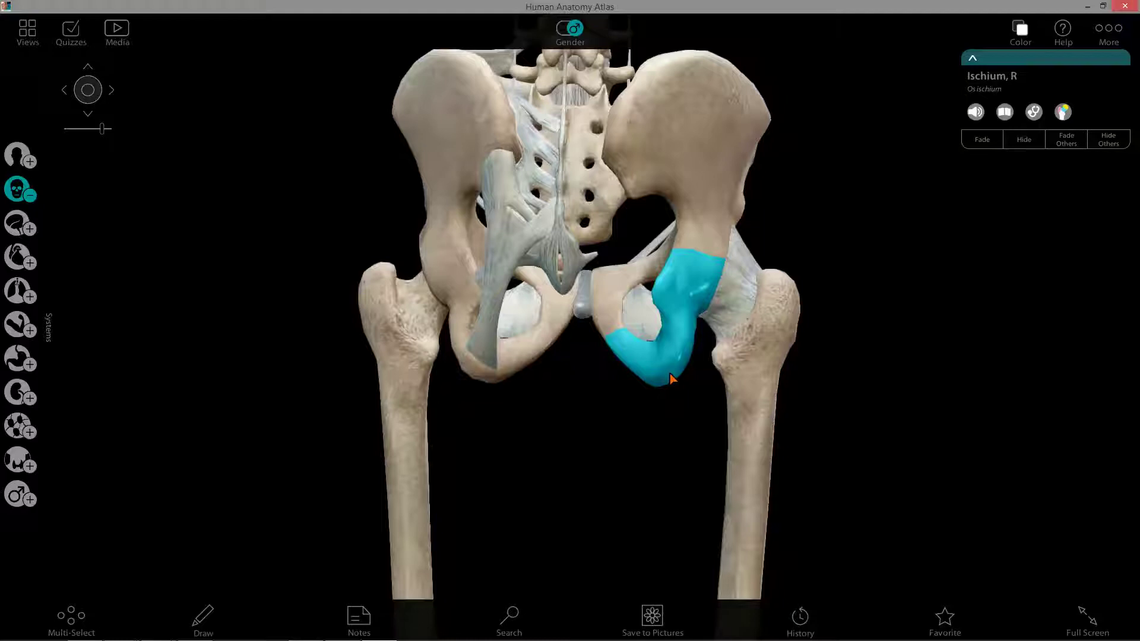
click(1062, 111)
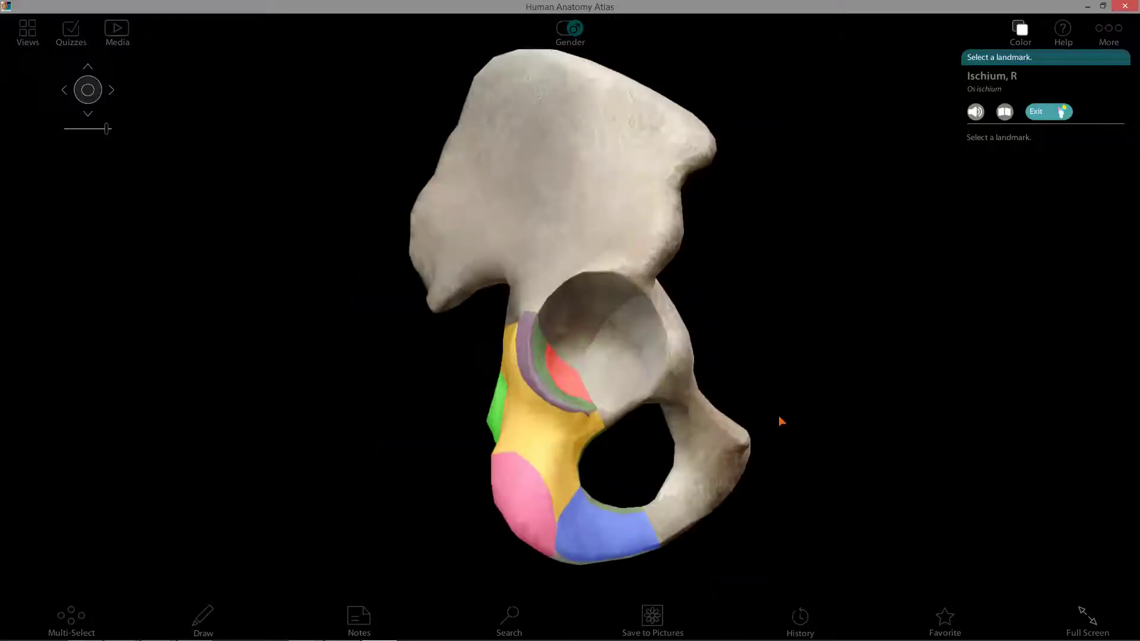
drag(594, 500, 501, 283)
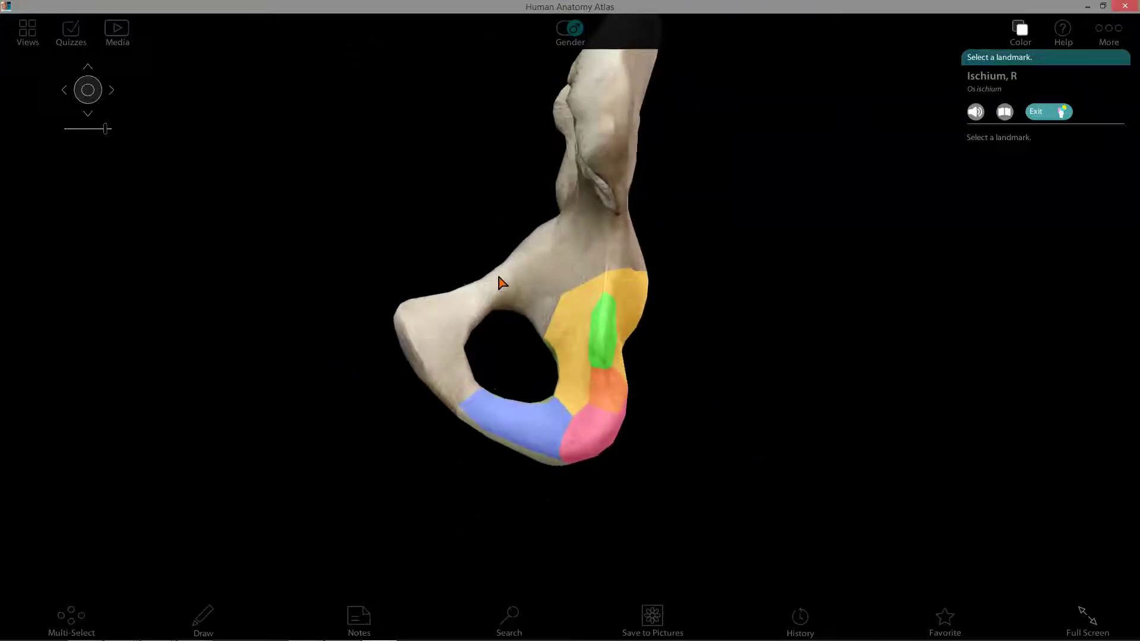
click(611, 326)
drag(612, 371, 583, 365)
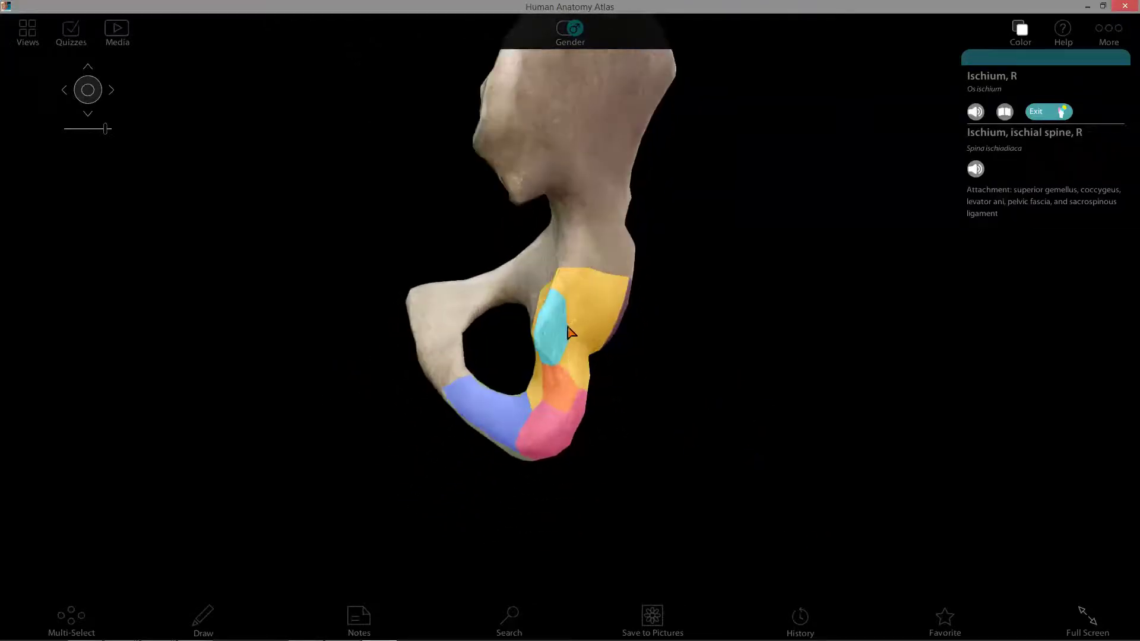
click(549, 339)
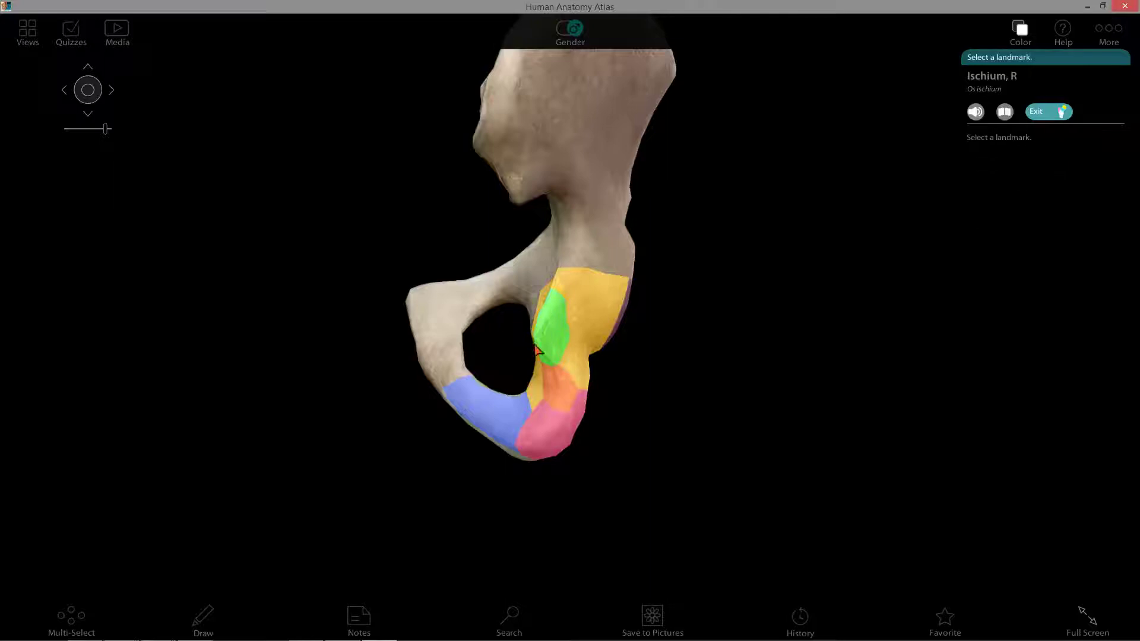
click(557, 393)
drag(557, 393, 473, 402)
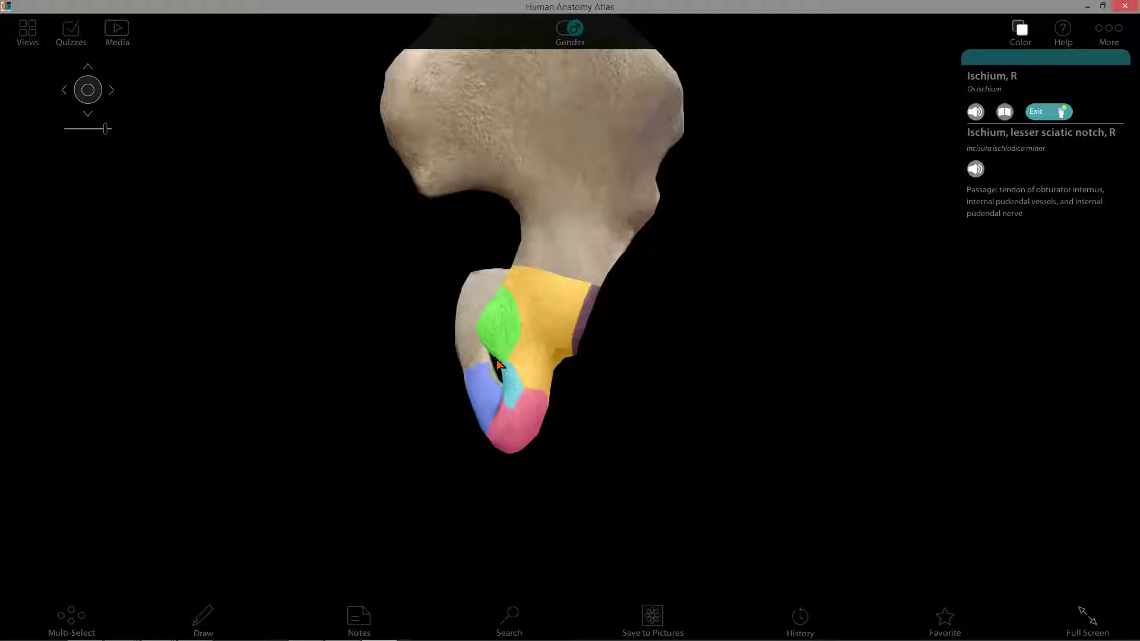
drag(540, 386, 571, 407)
click(571, 407)
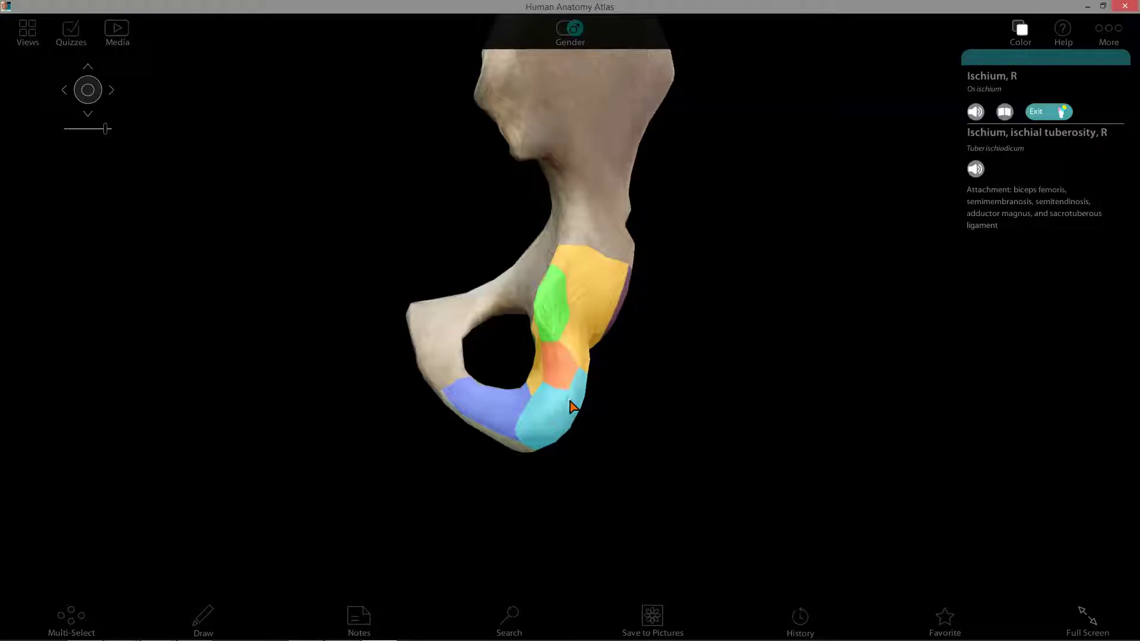
mouse_move(571, 406)
mouse_down()
mouse_move(539, 451)
mouse_move(561, 424)
mouse_up()
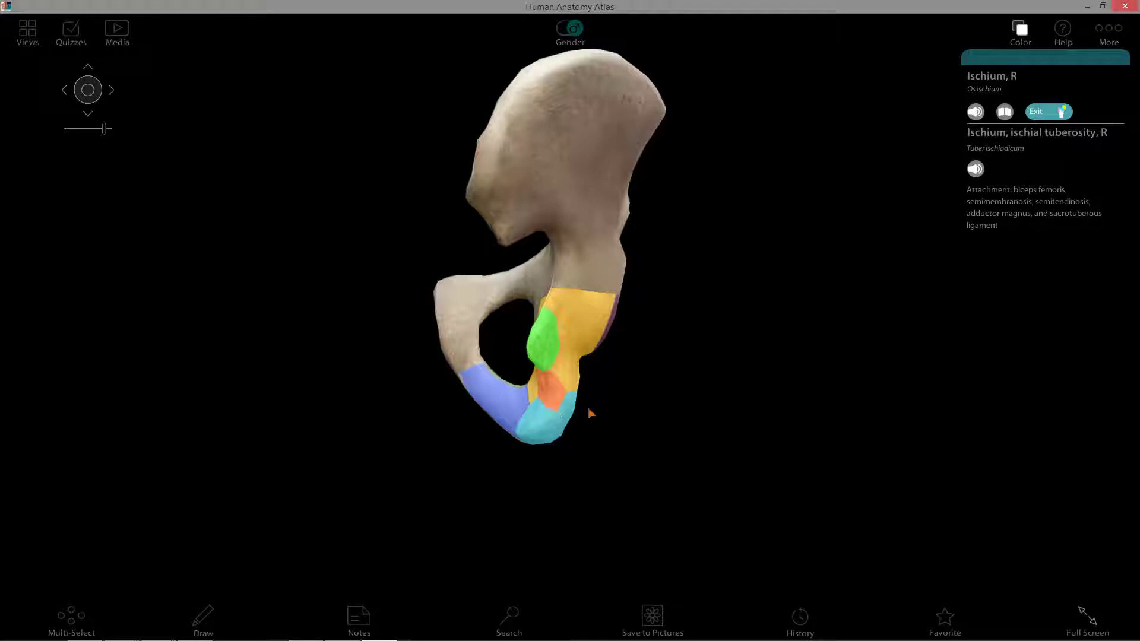
click(1046, 114)
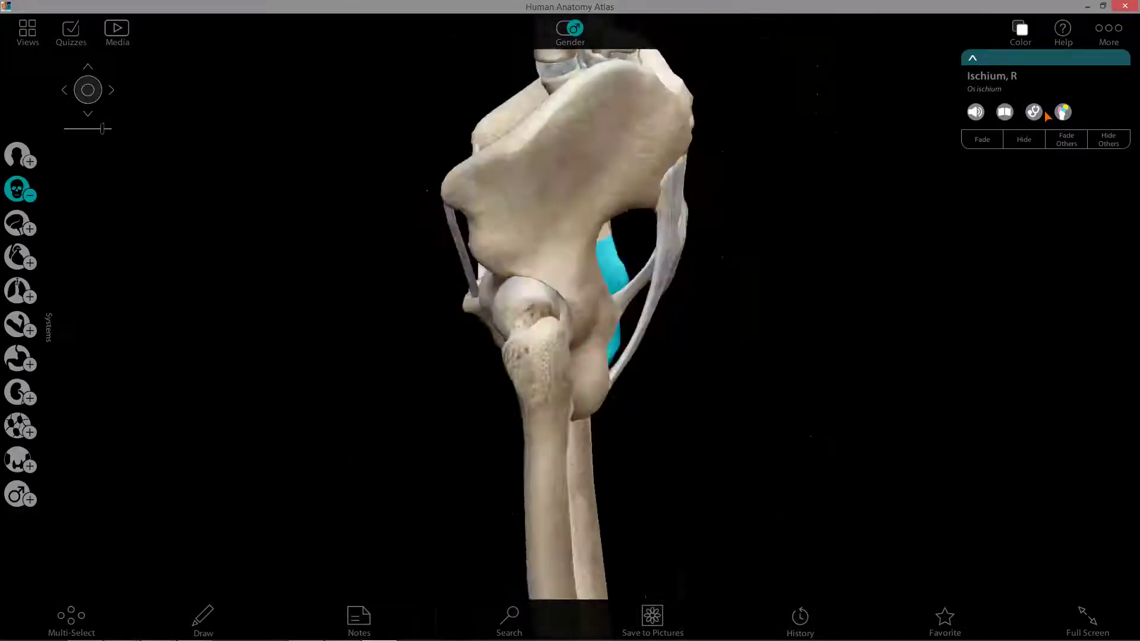
Step: Clear the ischium selection and inspect the left sacrotuberous ligament and the sacrum
click(859, 276)
drag(864, 275, 912, 259)
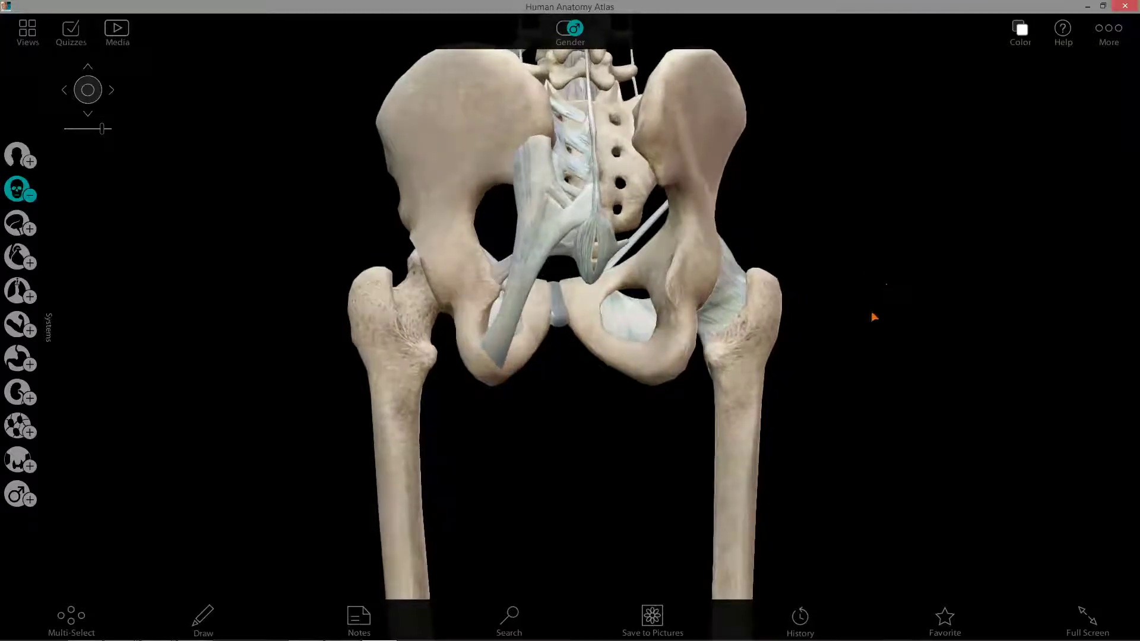
click(530, 278)
drag(530, 285, 551, 291)
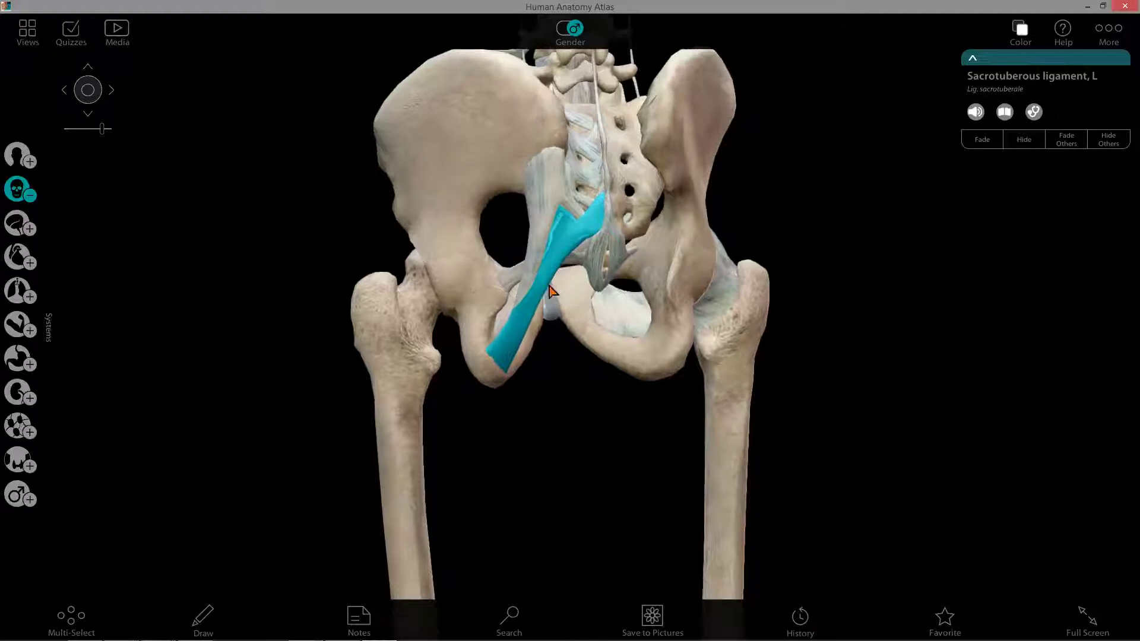
click(621, 179)
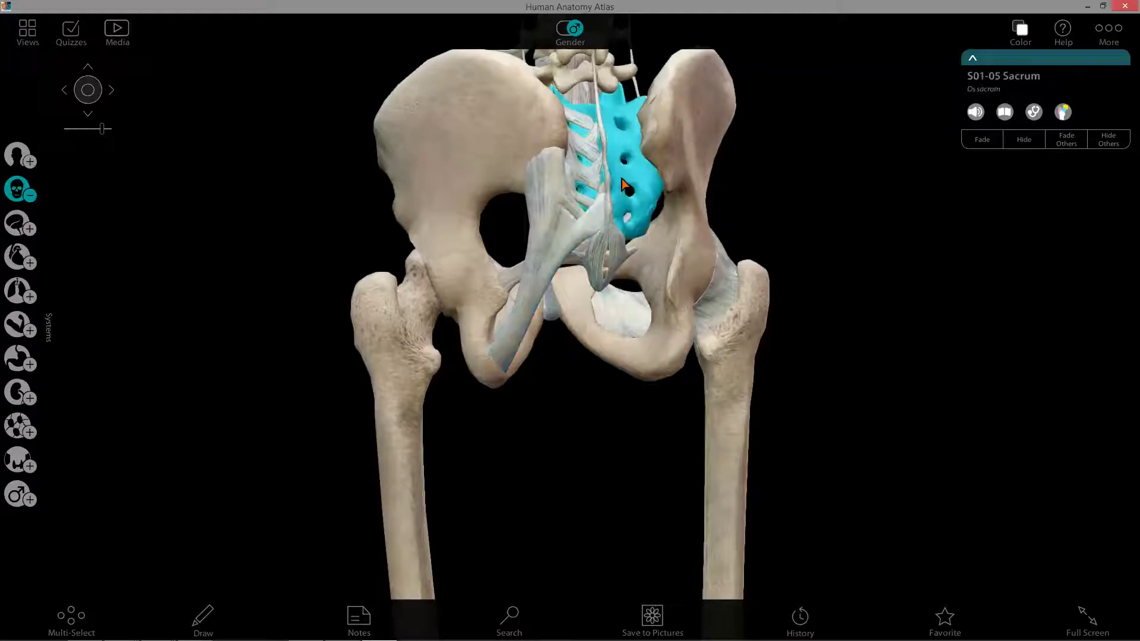
click(579, 239)
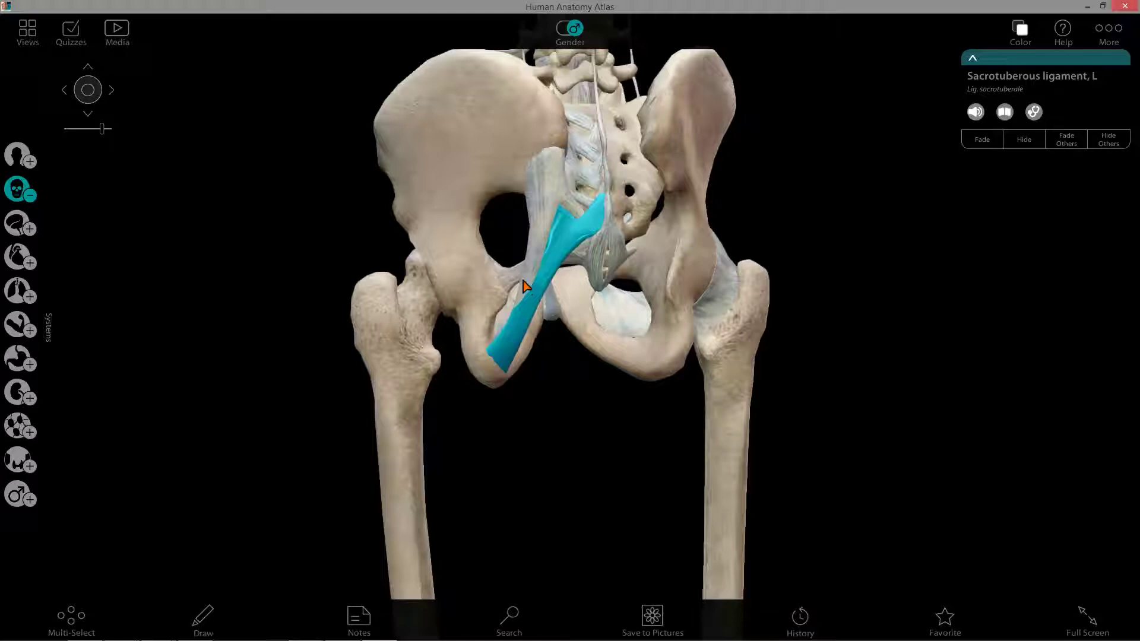
Step: Inspect the left sacrospinous ligament and the sacrum, then clear the selection
click(518, 283)
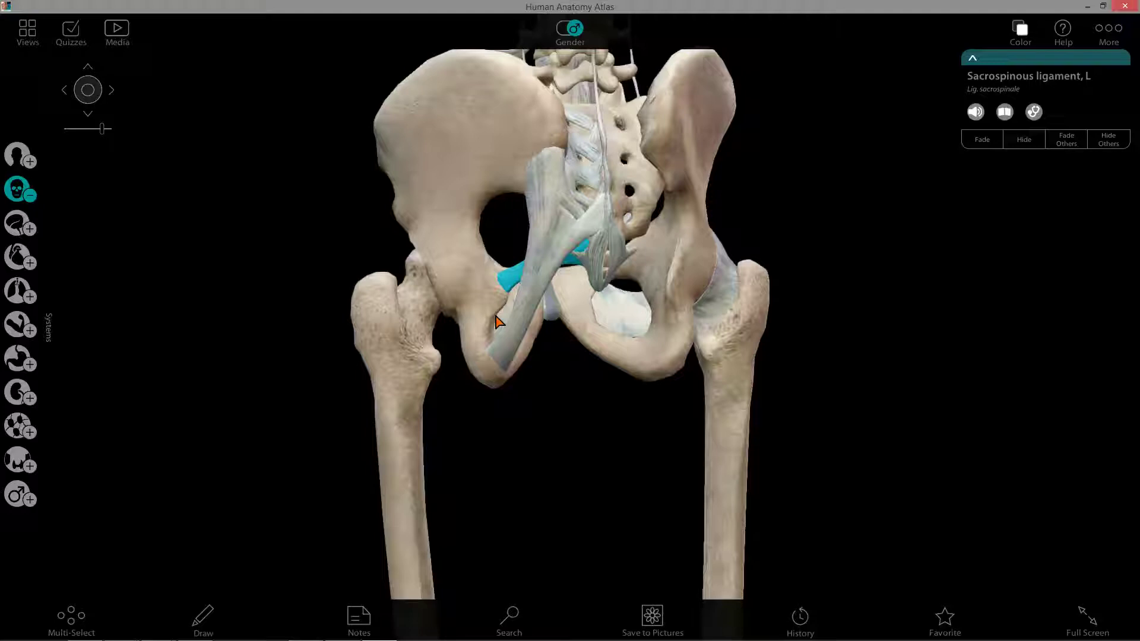
click(592, 194)
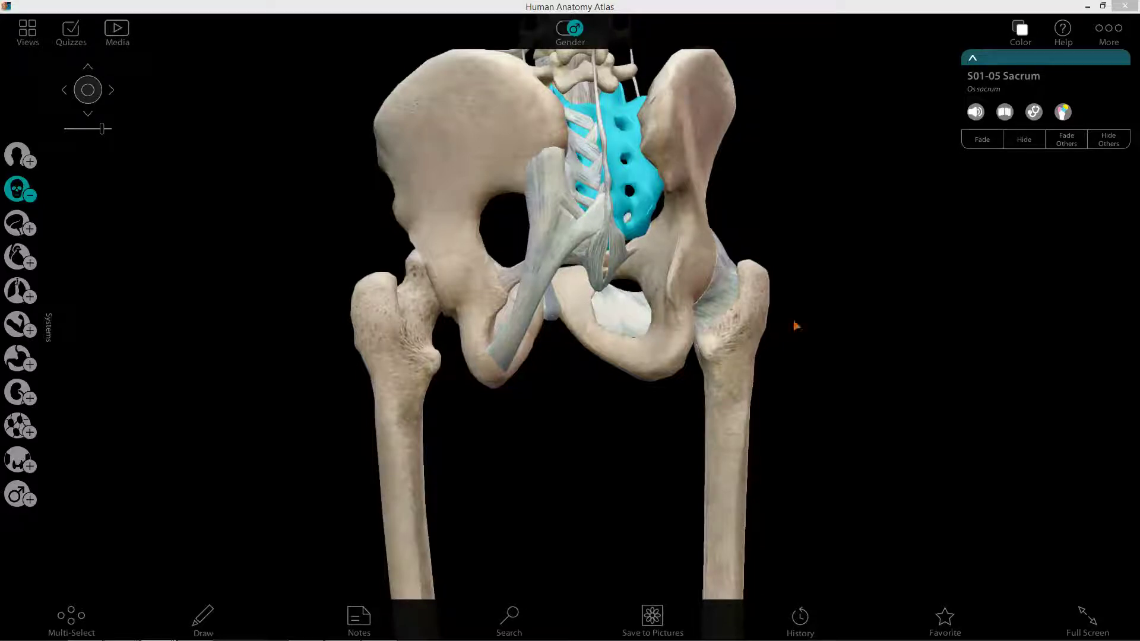
click(619, 419)
Step: Zoom in on the left hip and identify the left ilium and ischium
drag(559, 437, 525, 365)
scroll(526, 364, up, 5)
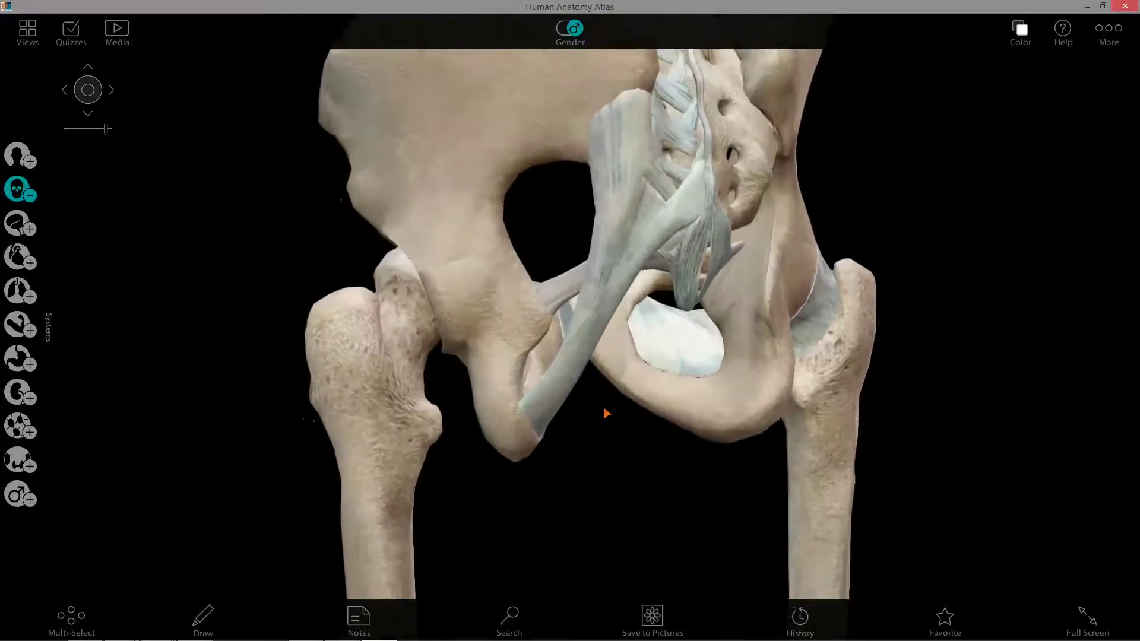
scroll(635, 417, up, 1)
drag(610, 460, 596, 490)
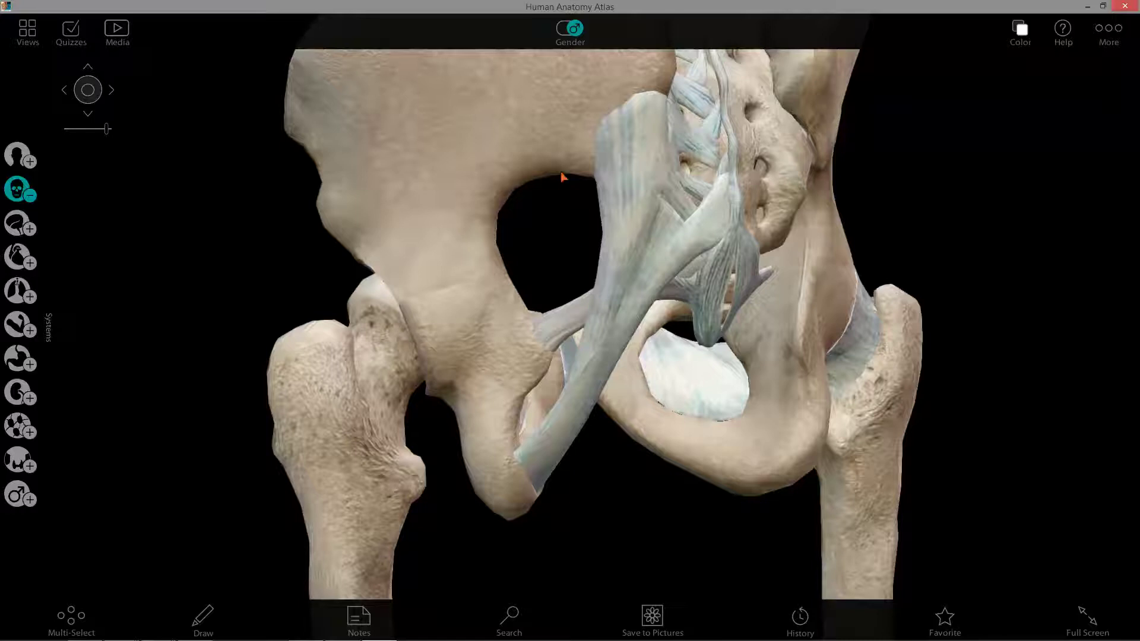
click(563, 146)
click(501, 326)
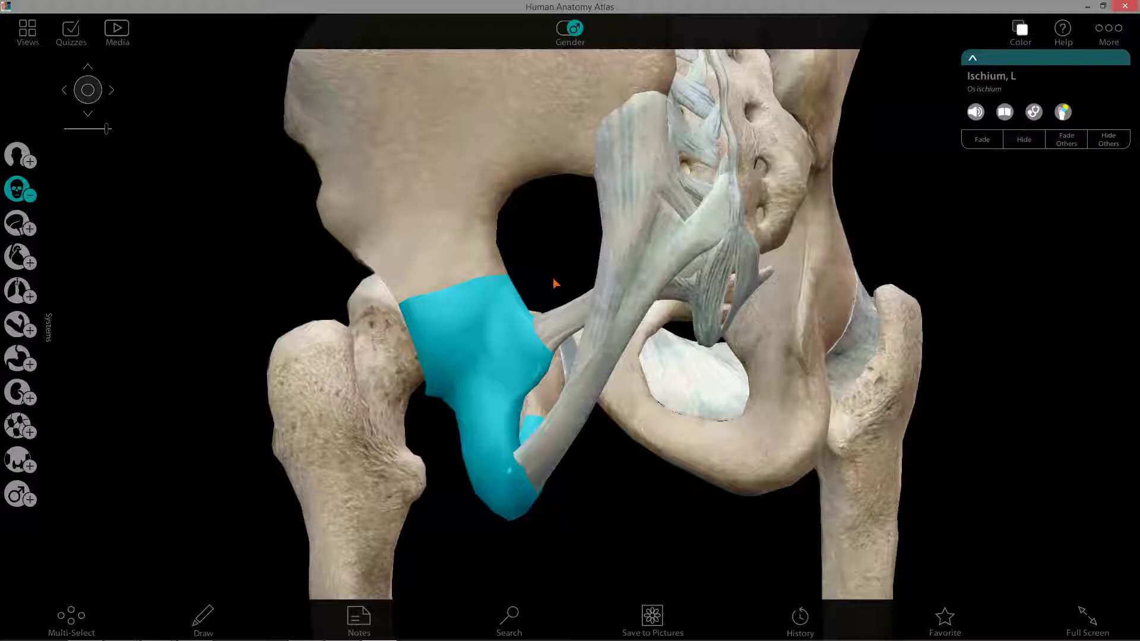
Step: Inspect the left sacrospinous, sacrotuberous and lower posterior sacroiliac ligaments, then enable freehand drawing
click(580, 321)
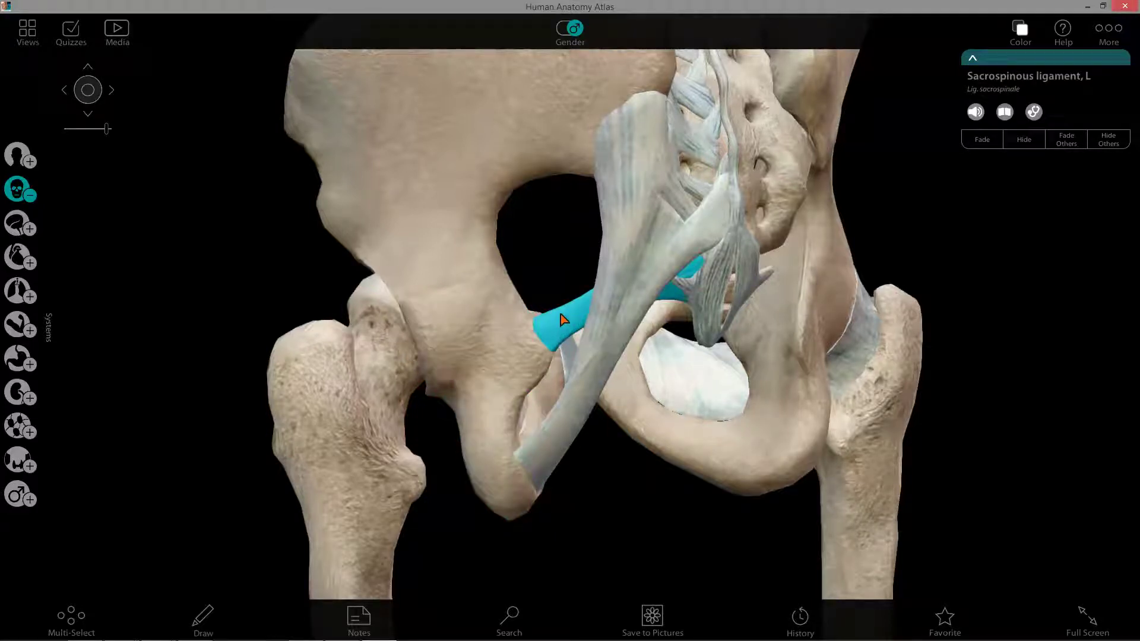
click(662, 246)
click(603, 216)
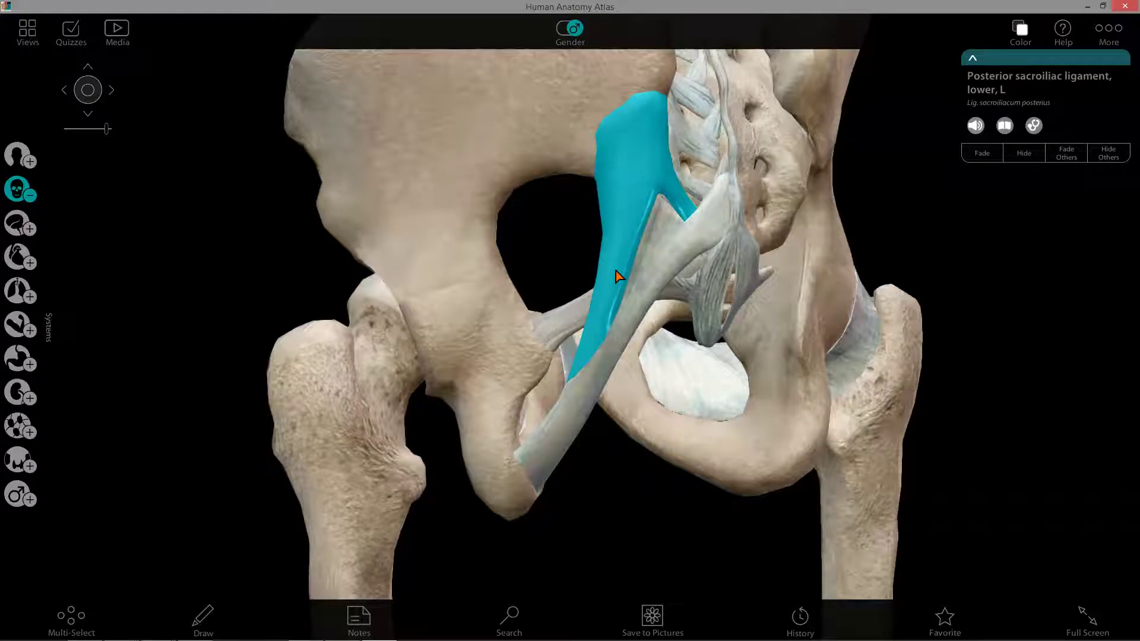
click(244, 601)
click(205, 618)
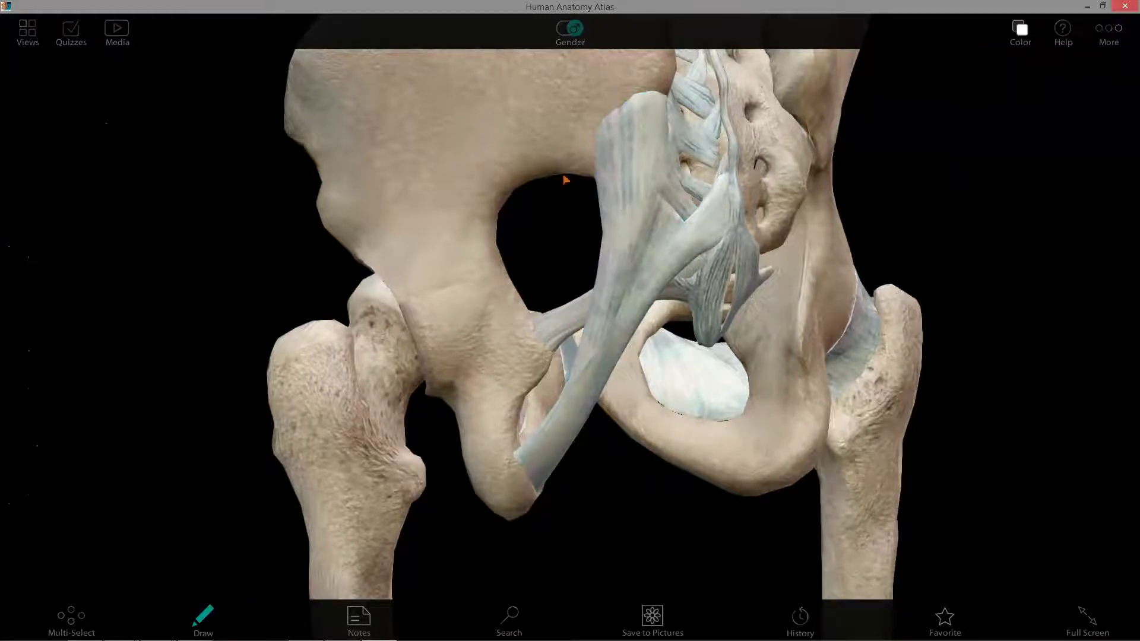
Step: Outline and shade the greater sciatic opening, then clear the sketch and exit drawing
mouse_move(592, 179)
mouse_down()
mouse_move(533, 182)
mouse_move(494, 211)
mouse_move(511, 294)
mouse_move(531, 315)
mouse_move(600, 287)
mouse_move(593, 180)
mouse_up()
mouse_move(540, 194)
mouse_down()
mouse_move(552, 198)
mouse_move(536, 231)
mouse_move(542, 257)
mouse_move(586, 259)
mouse_up()
mouse_move(545, 293)
mouse_down()
mouse_move(515, 219)
mouse_move(548, 203)
mouse_move(587, 276)
mouse_up()
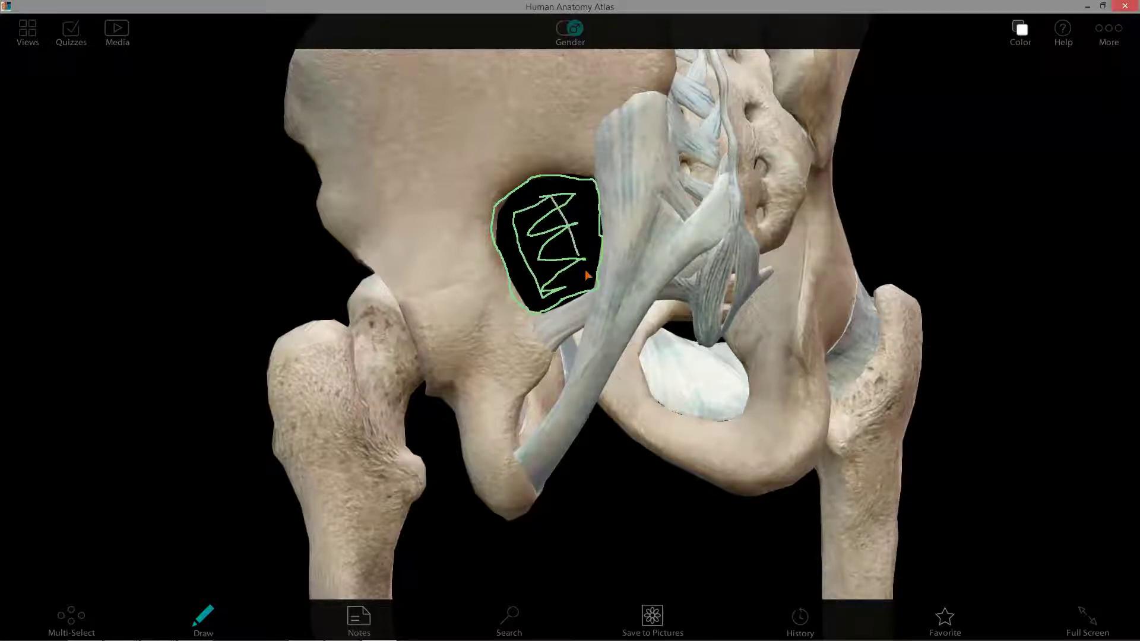
click(214, 614)
right_drag(733, 496, 711, 431)
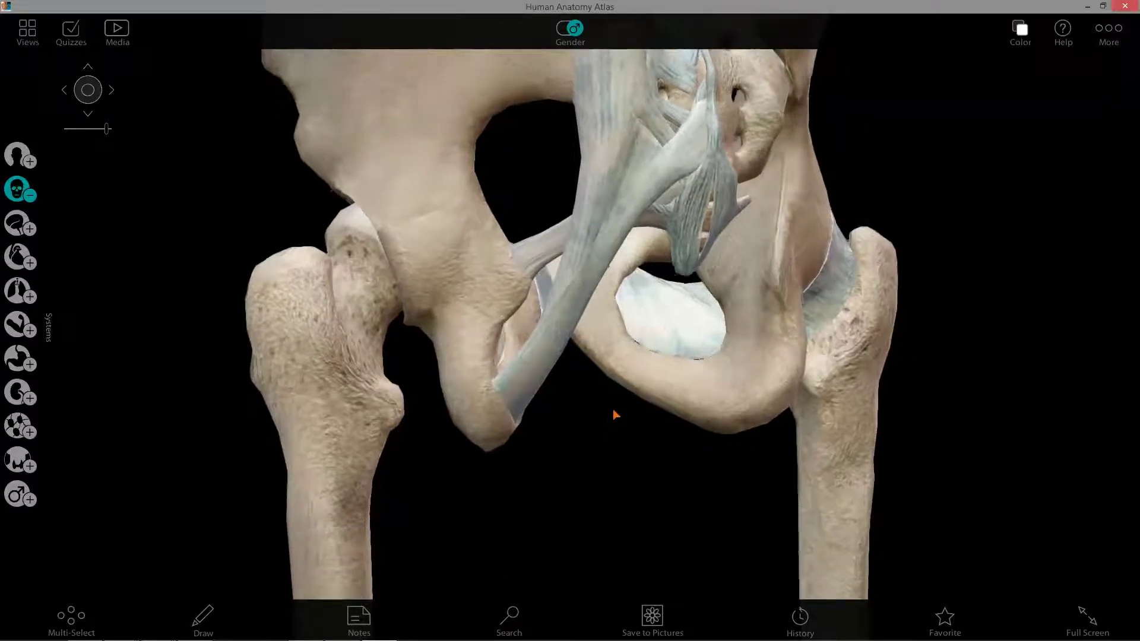
Step: Inspect the left sacrospinous and sacrotuberous ligaments, then clear the selection
drag(616, 407, 546, 305)
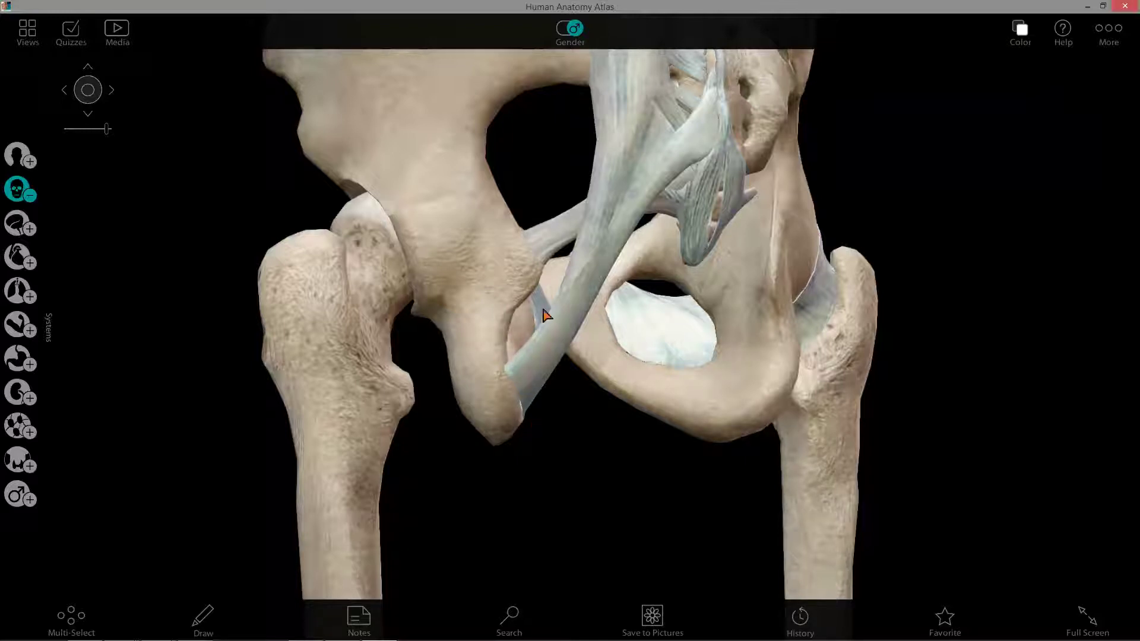
click(557, 253)
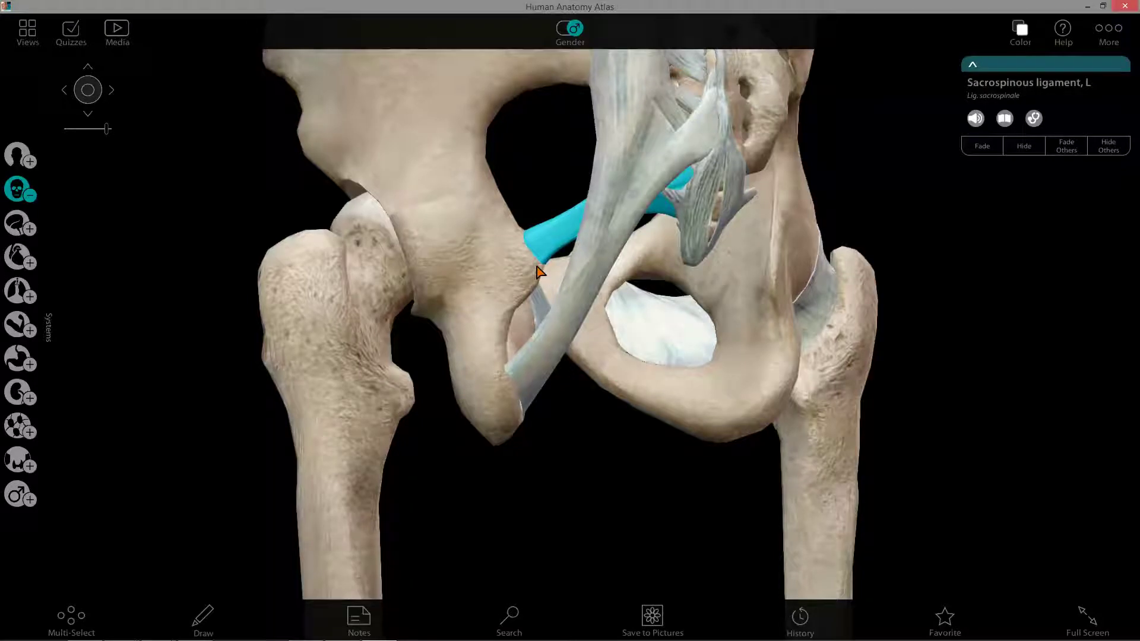
click(587, 287)
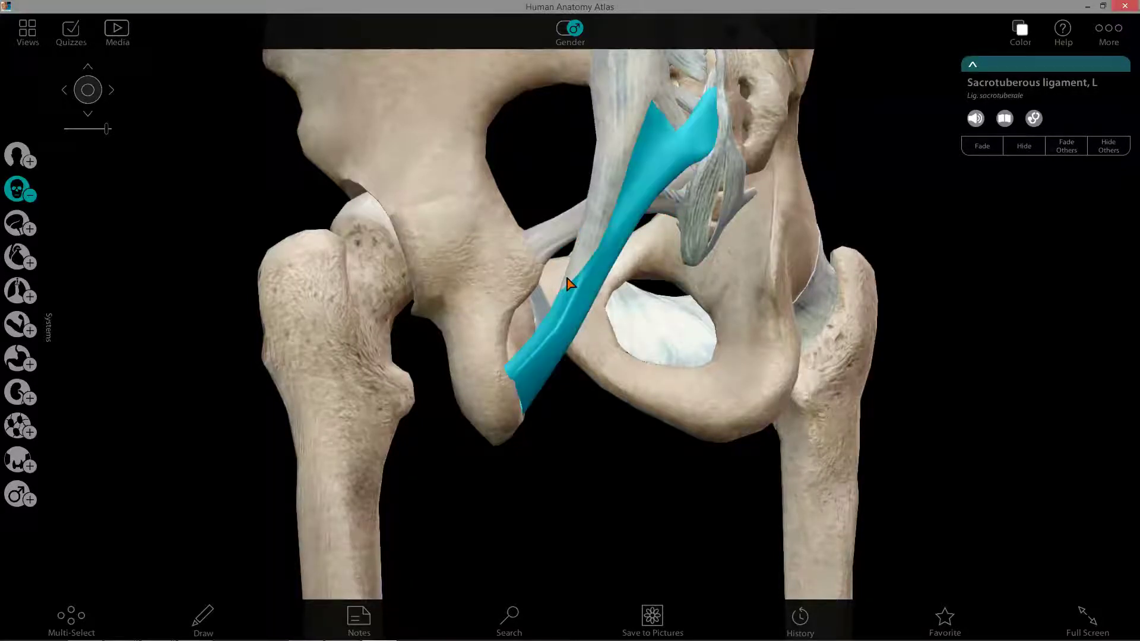
click(546, 459)
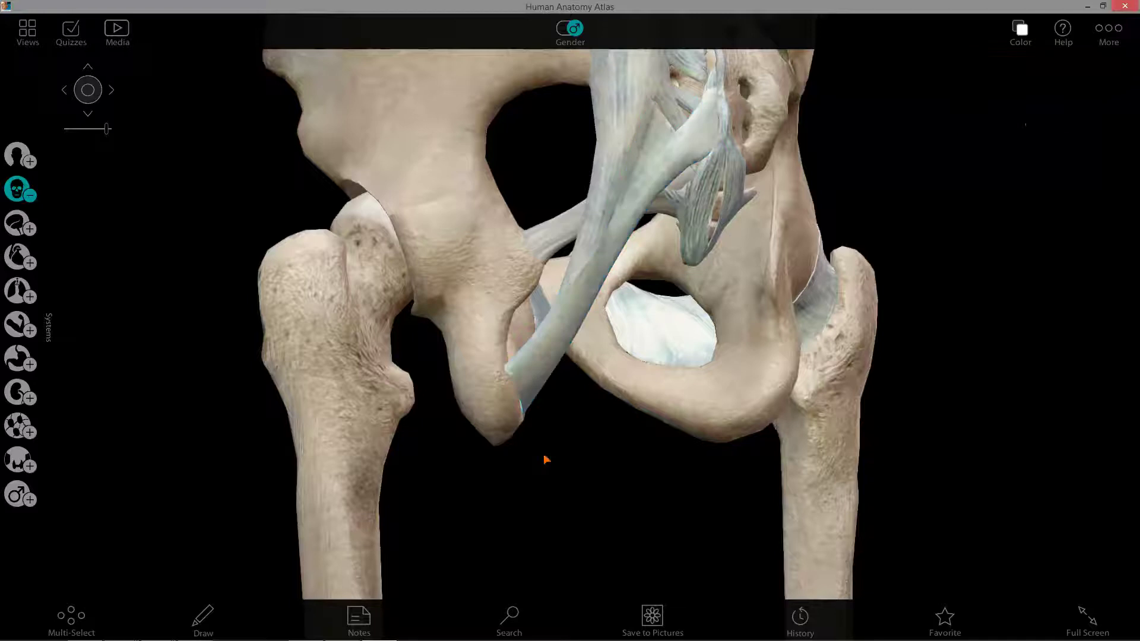
Step: Trace a line down the ischium in drawing mode, then clear it
click(202, 620)
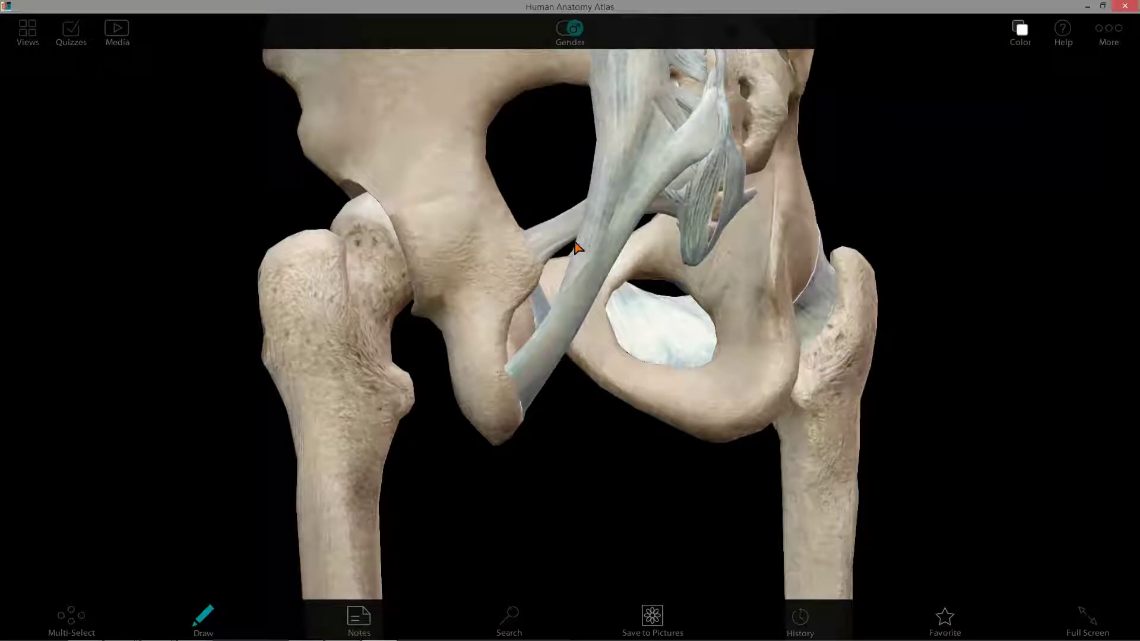
mouse_move(553, 260)
mouse_down()
mouse_move(512, 304)
mouse_move(509, 367)
mouse_move(574, 249)
mouse_move(547, 316)
mouse_move(556, 274)
mouse_move(519, 340)
mouse_move(558, 279)
mouse_up()
click(214, 620)
Step: Identify the posterior sacroiliac, sacrotuberous and sacrospinous ligaments from a new angle
drag(725, 392, 579, 266)
click(579, 266)
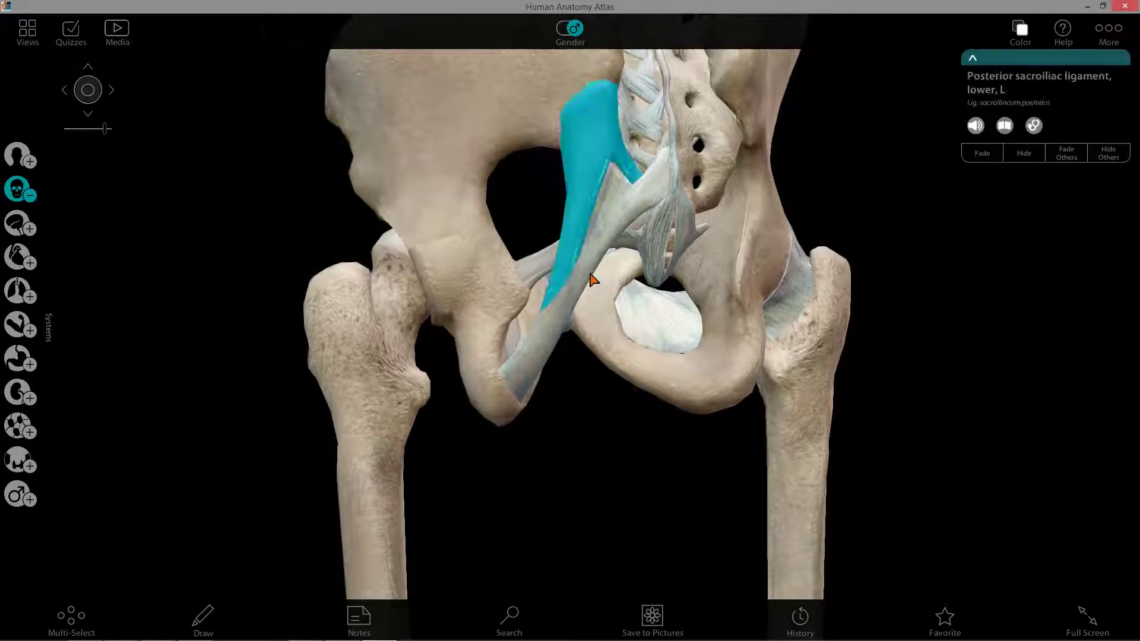
click(580, 266)
click(547, 270)
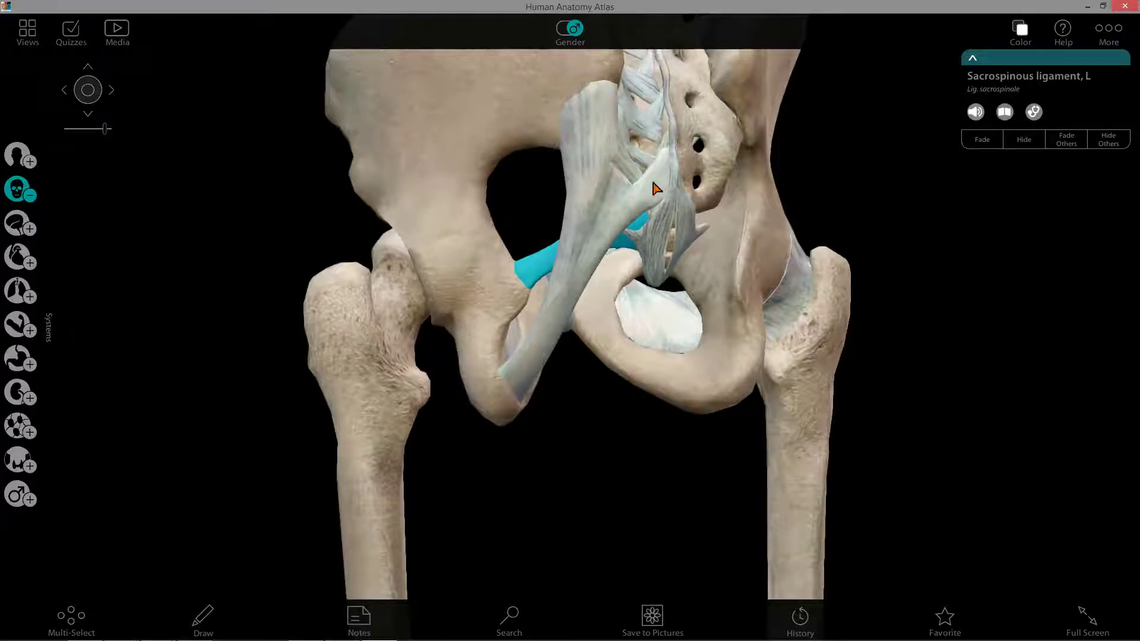
Step: Clear the ligament selection and show the right femur's details
drag(1003, 245, 974, 252)
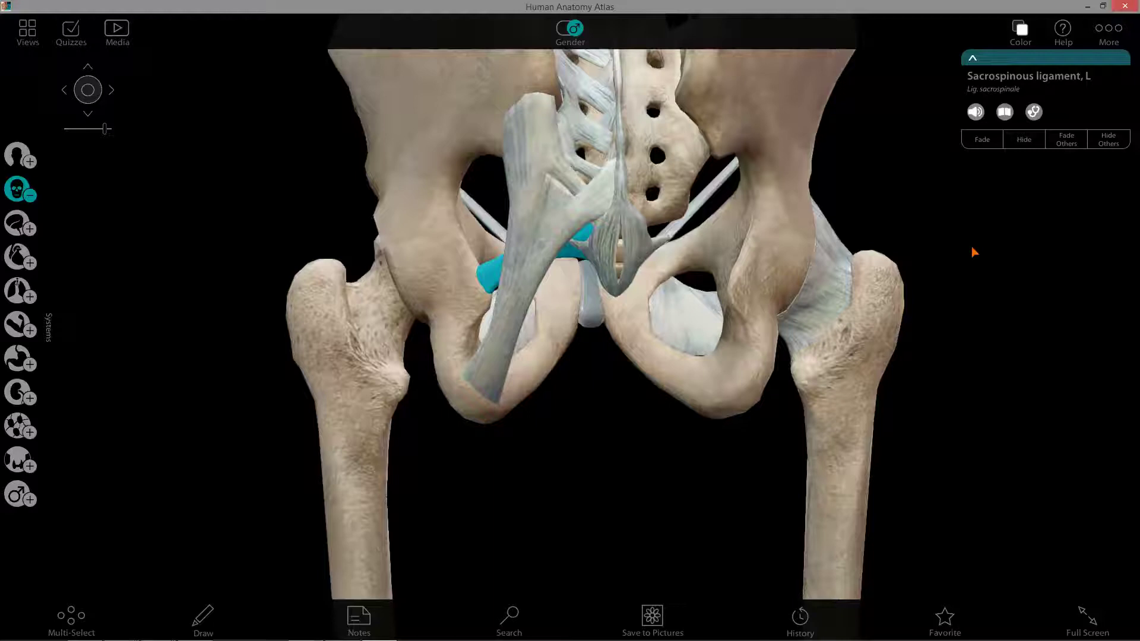
click(974, 252)
drag(974, 252, 868, 410)
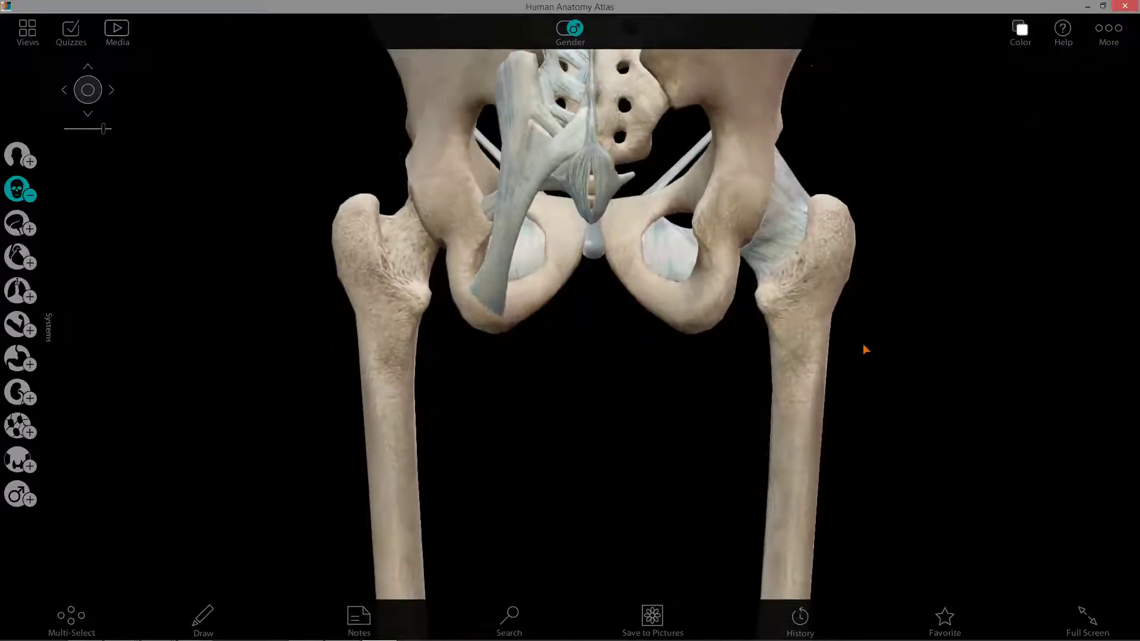
click(781, 389)
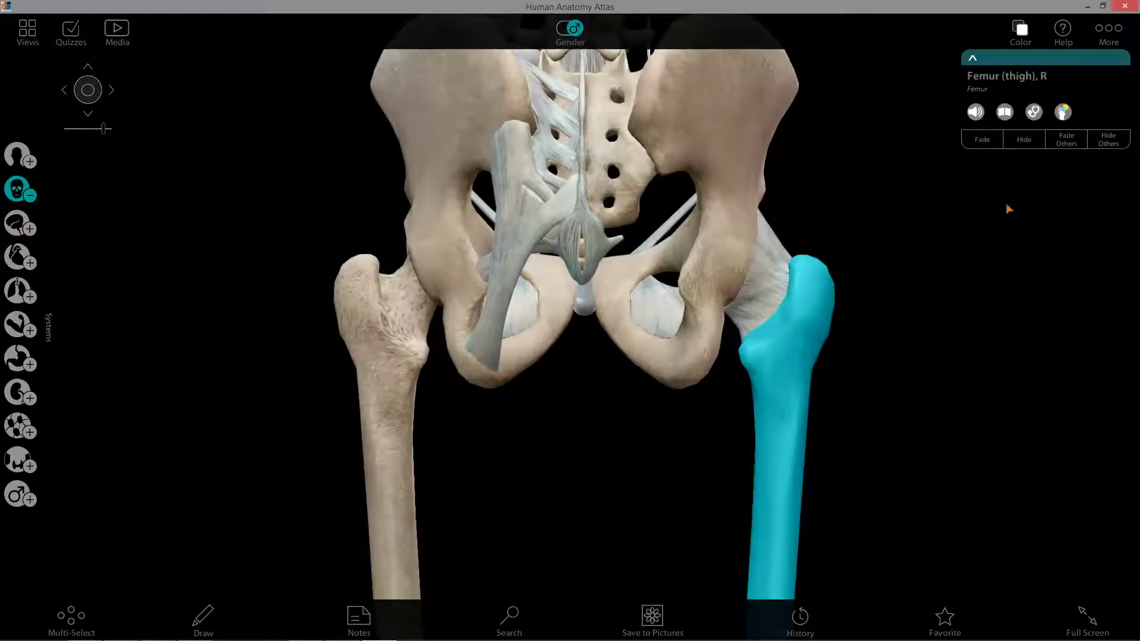
click(1064, 112)
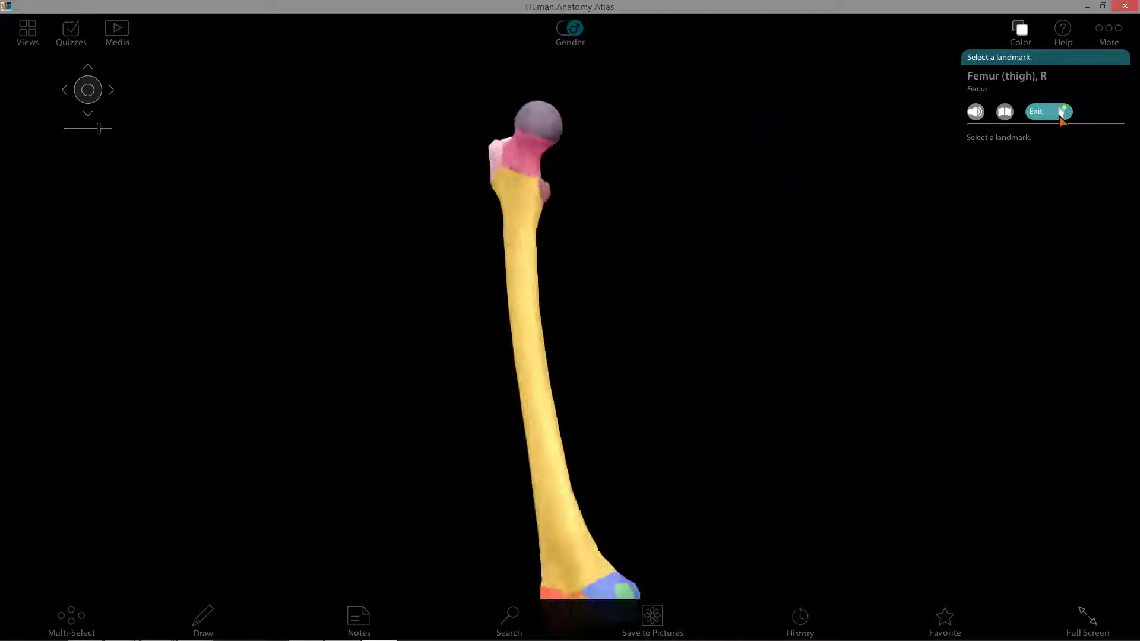
drag(523, 289, 829, 353)
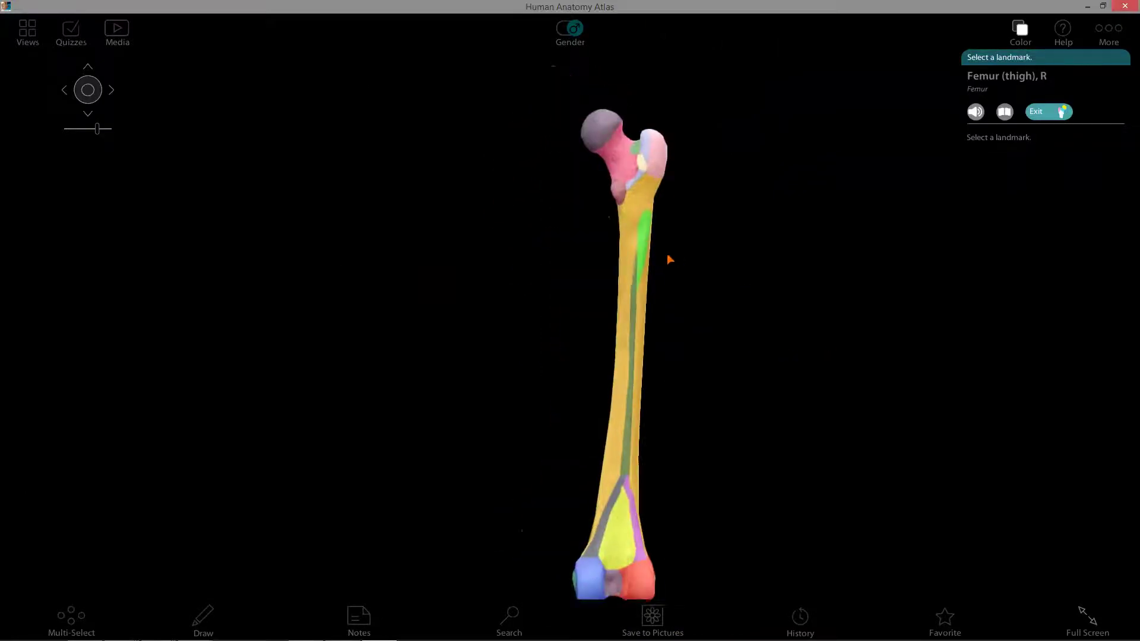
click(598, 137)
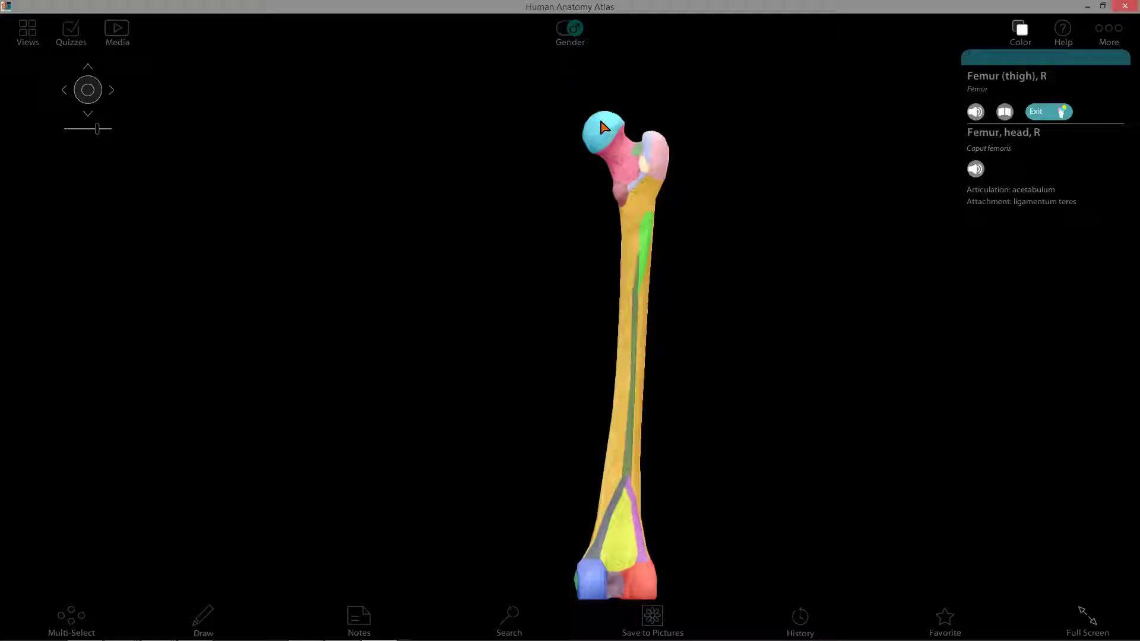
click(626, 162)
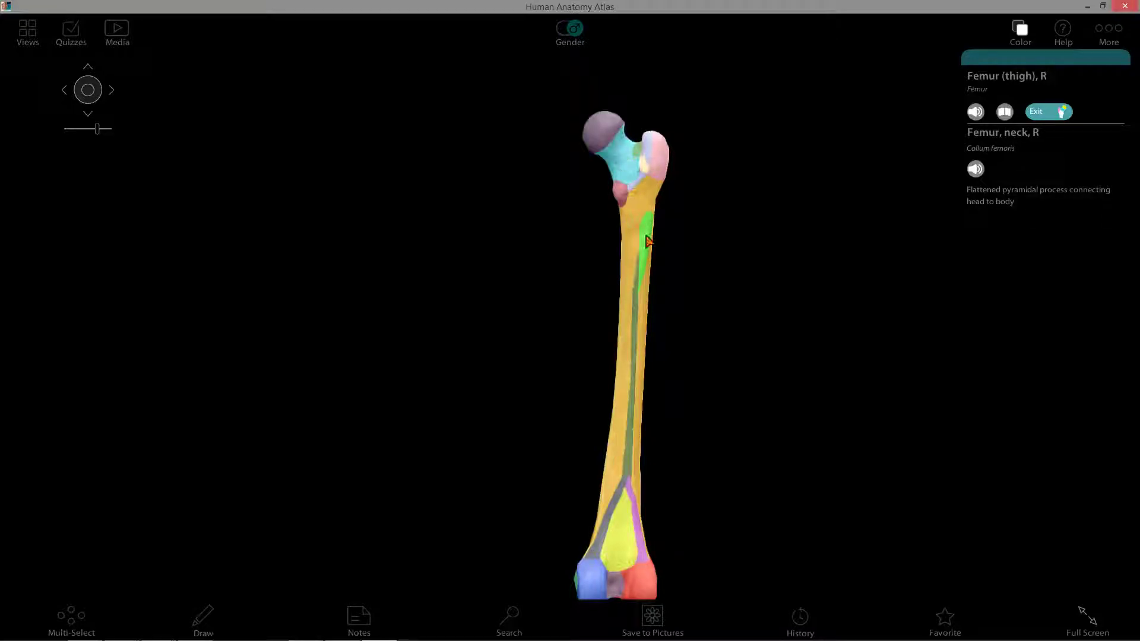
click(629, 230)
click(686, 250)
click(665, 166)
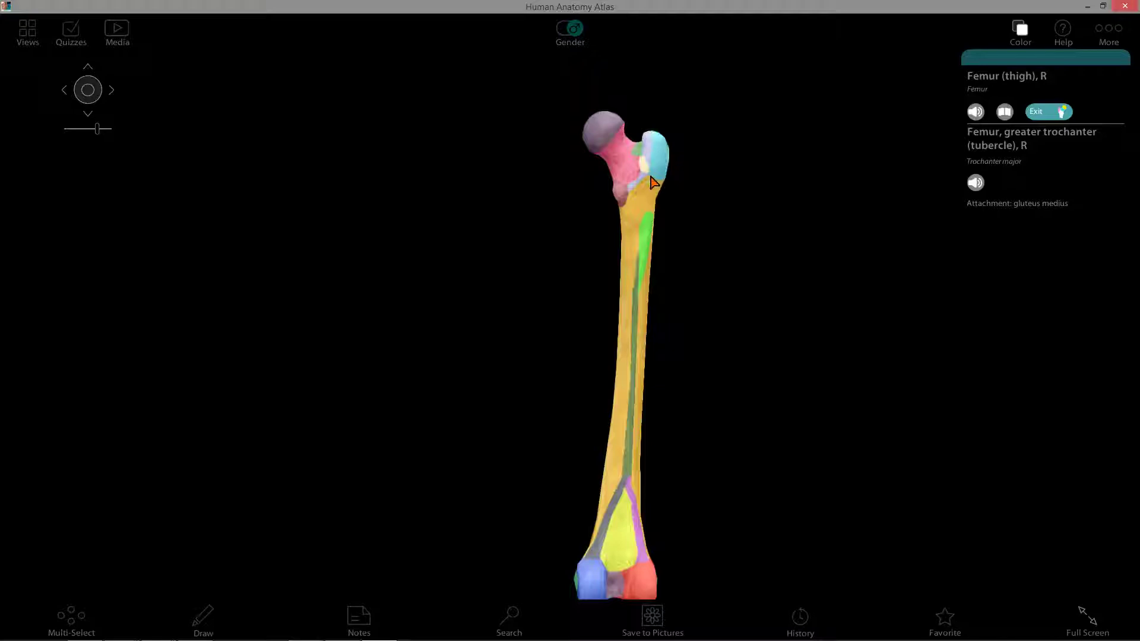
click(622, 192)
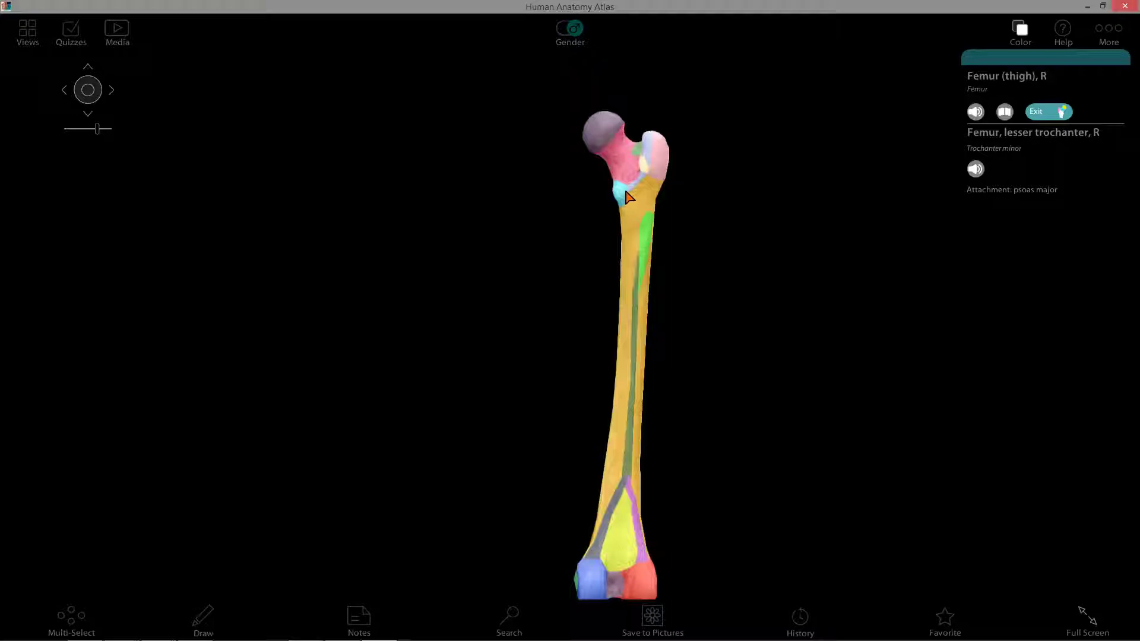
click(649, 231)
drag(647, 237, 680, 238)
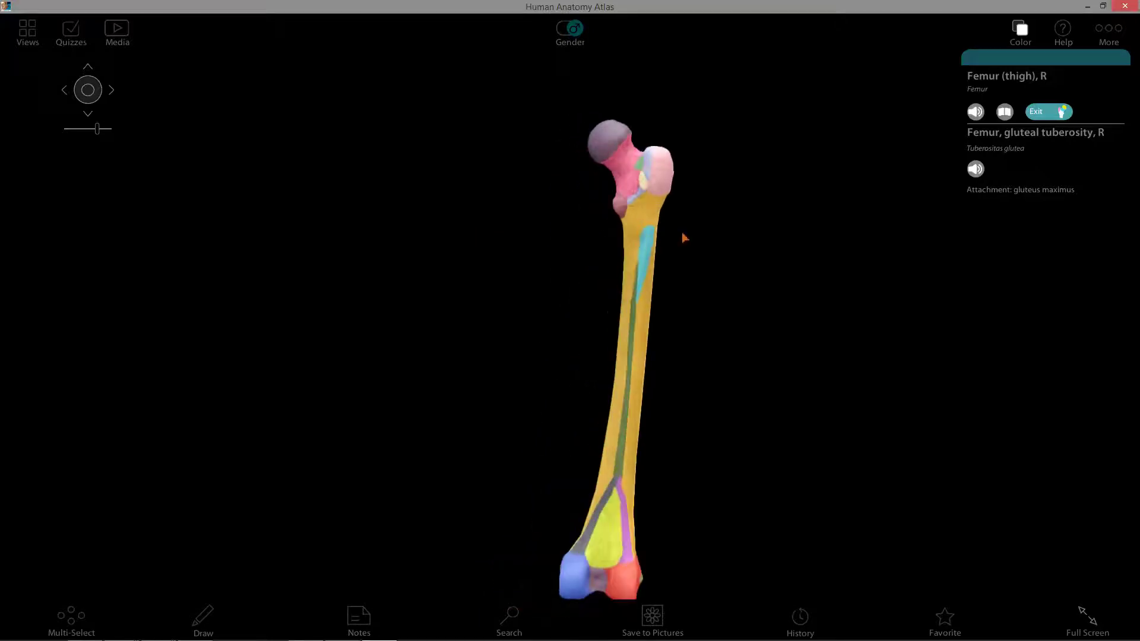
click(680, 279)
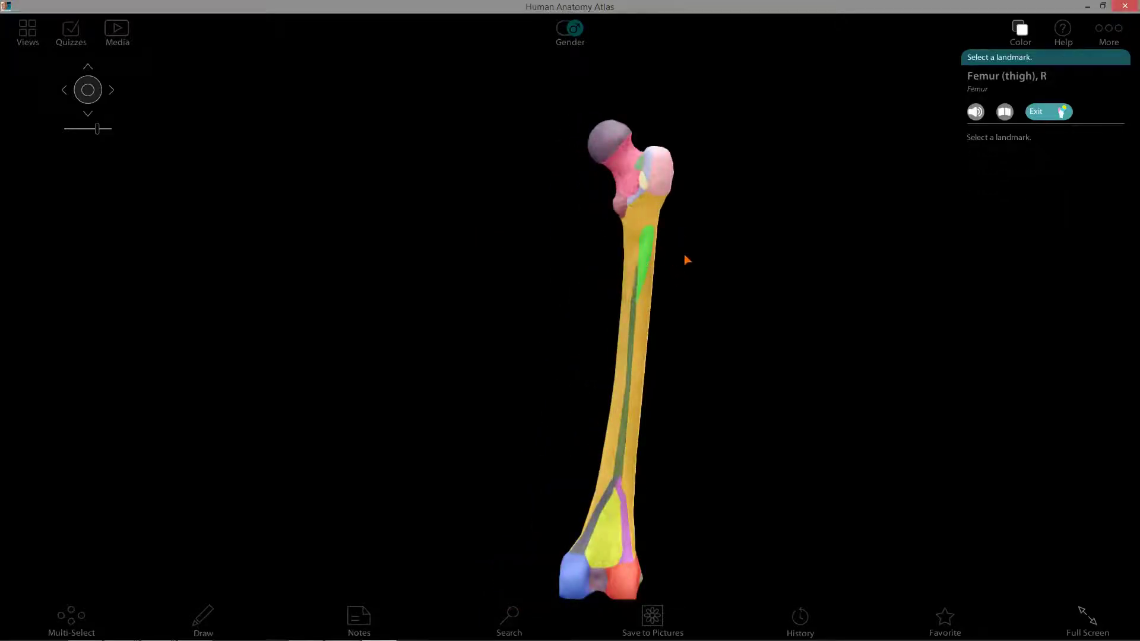
click(1040, 113)
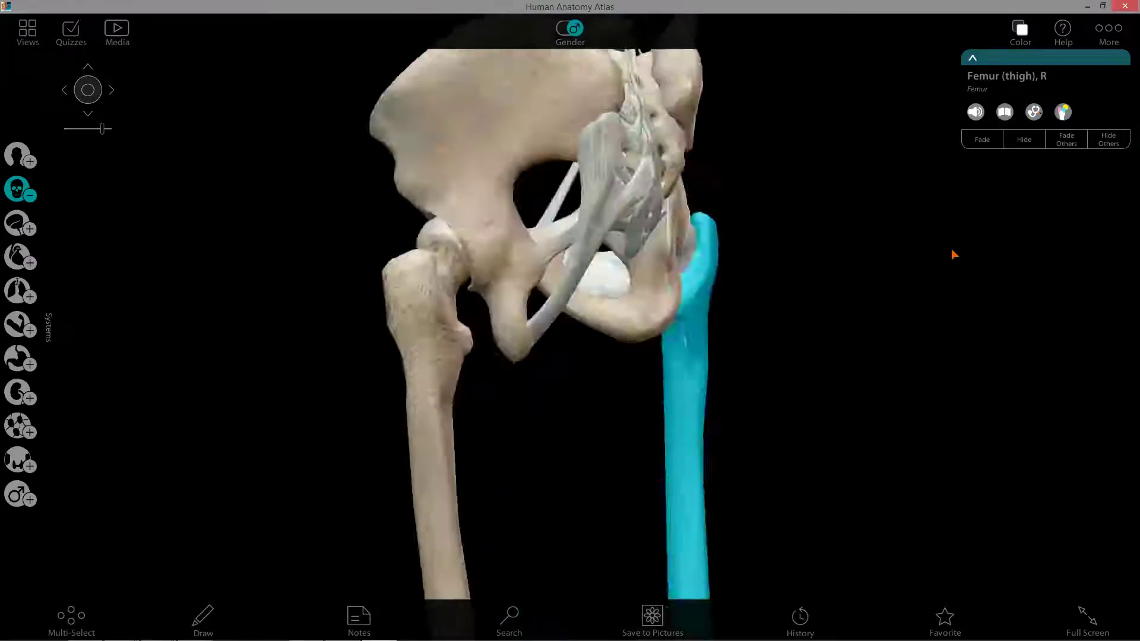
Step: Deselect the femur, sketch around the right greater trochanter and femoral head, then clear the sketch
click(929, 263)
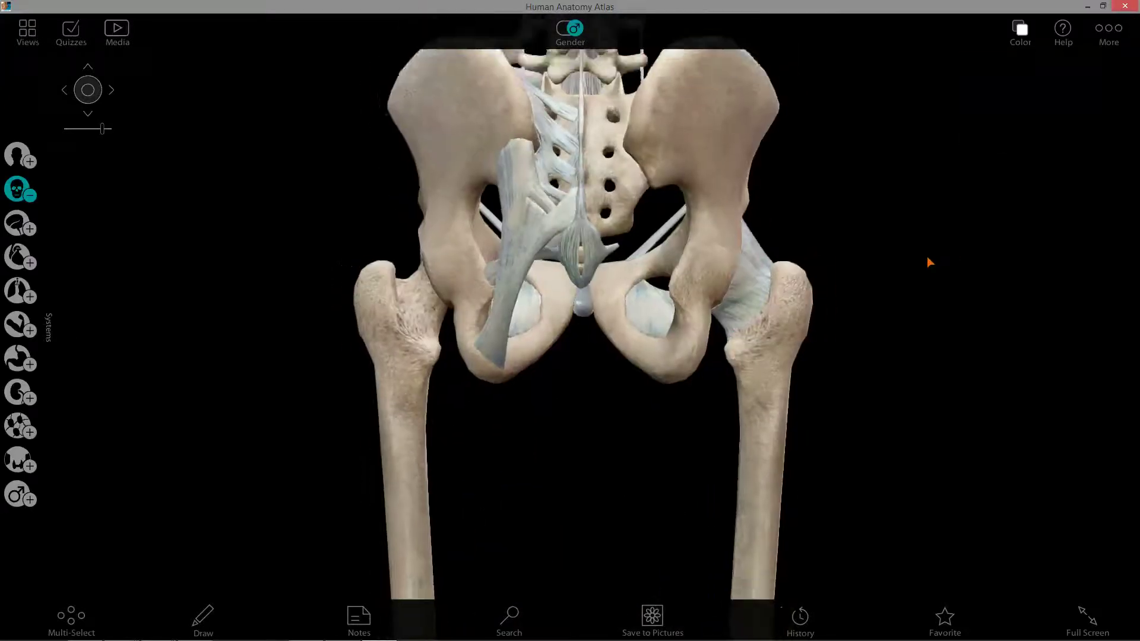
right_drag(928, 258, 902, 204)
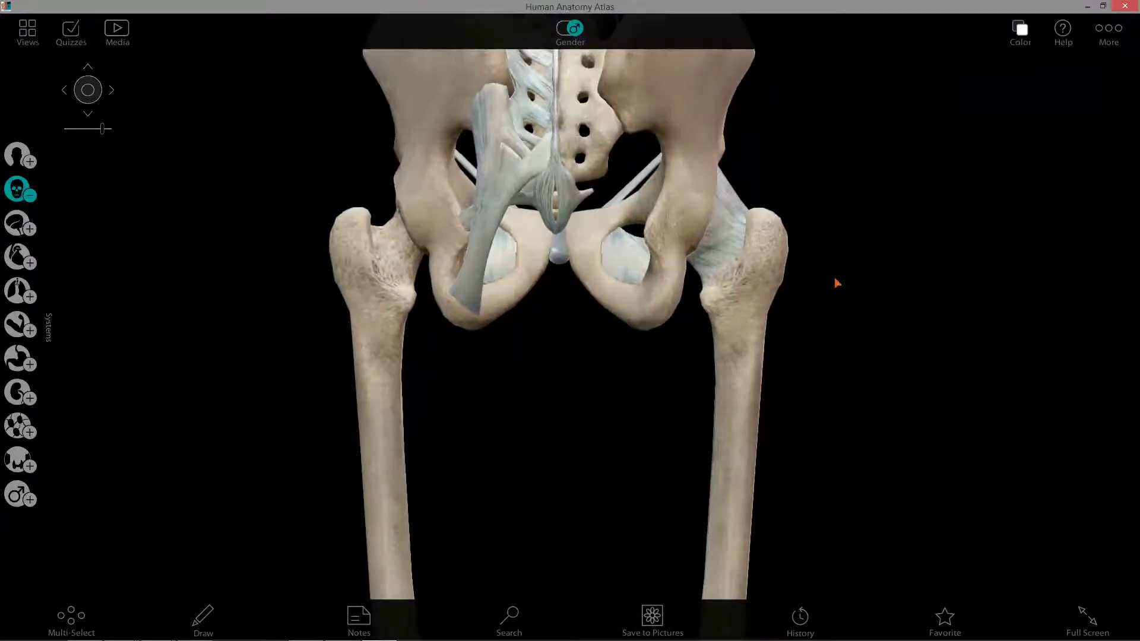
click(204, 617)
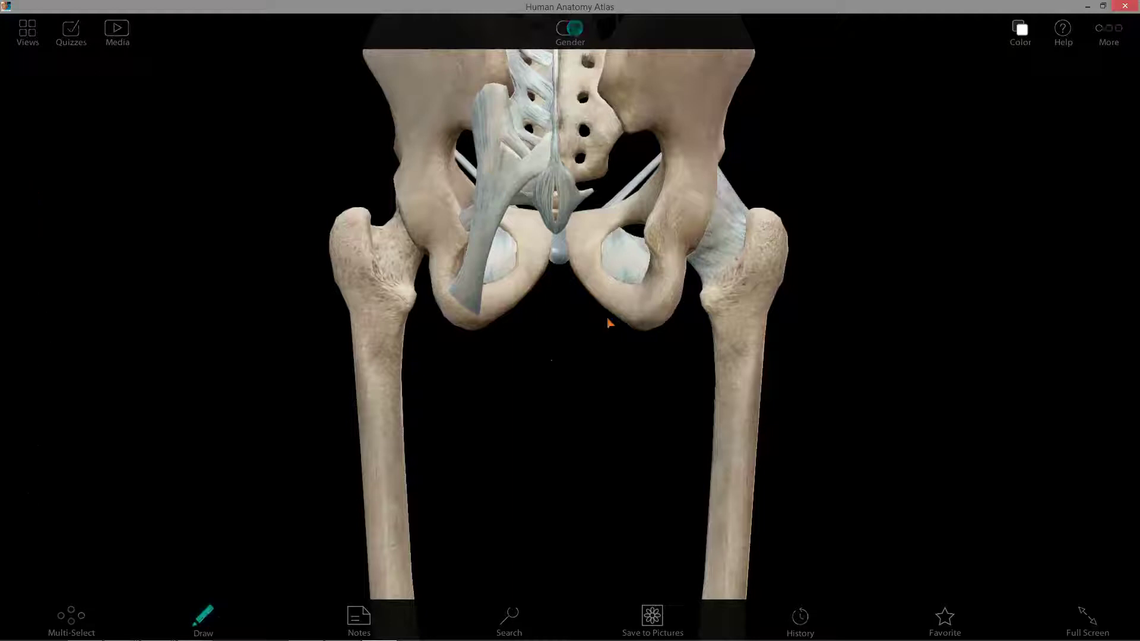
mouse_move(684, 291)
mouse_down()
mouse_move(668, 329)
mouse_move(602, 317)
mouse_up()
drag(757, 208, 789, 228)
drag(791, 273, 776, 295)
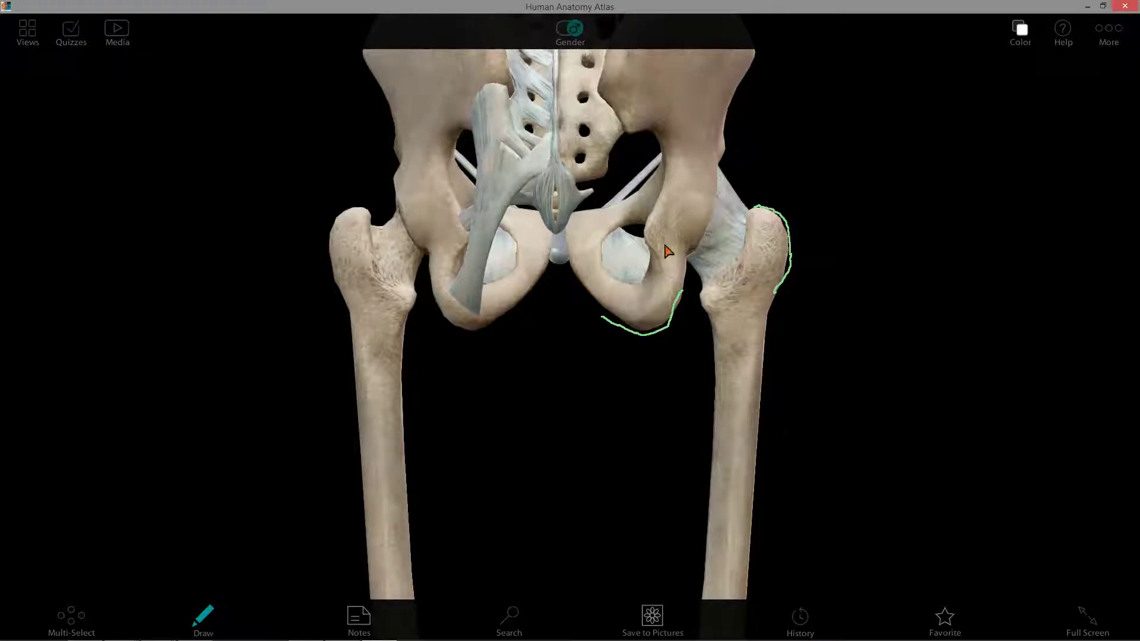
mouse_move(794, 211)
mouse_down()
mouse_move(799, 249)
mouse_move(811, 233)
mouse_move(837, 257)
mouse_up()
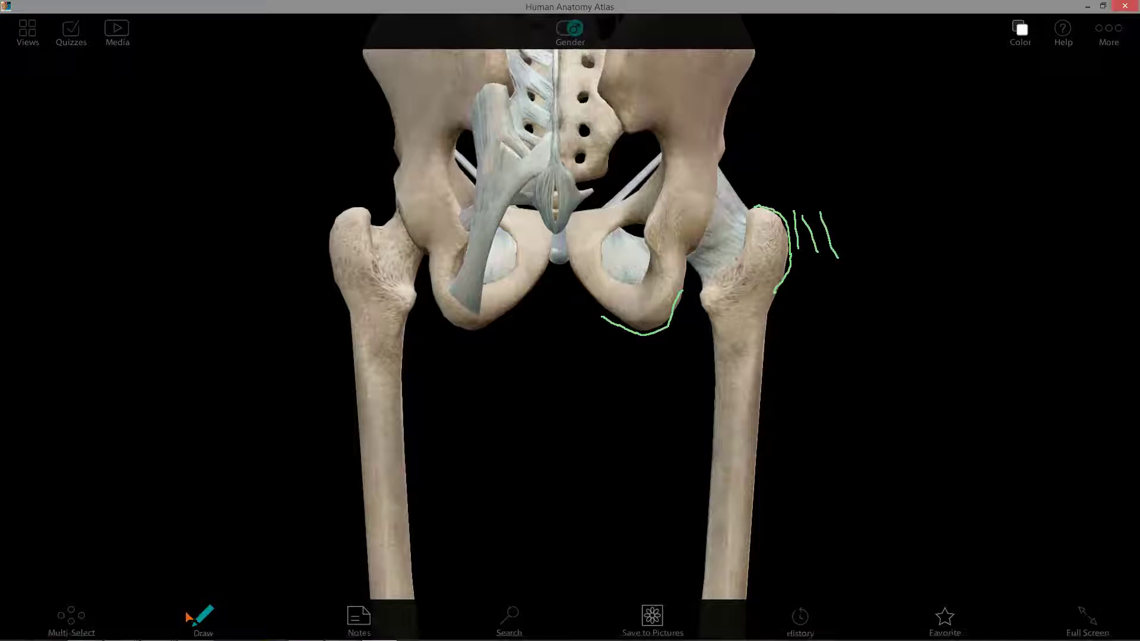
click(209, 613)
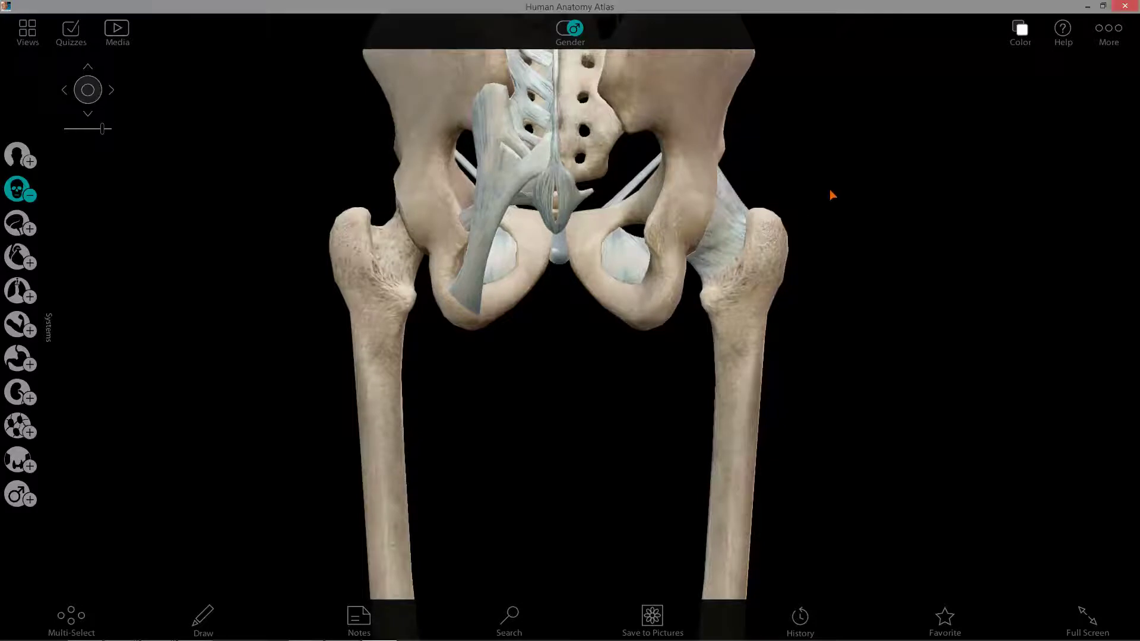
Step: Load the GlutealRegion1 view from Favorites and Notecards and zoom out
scroll(812, 208, down, 5)
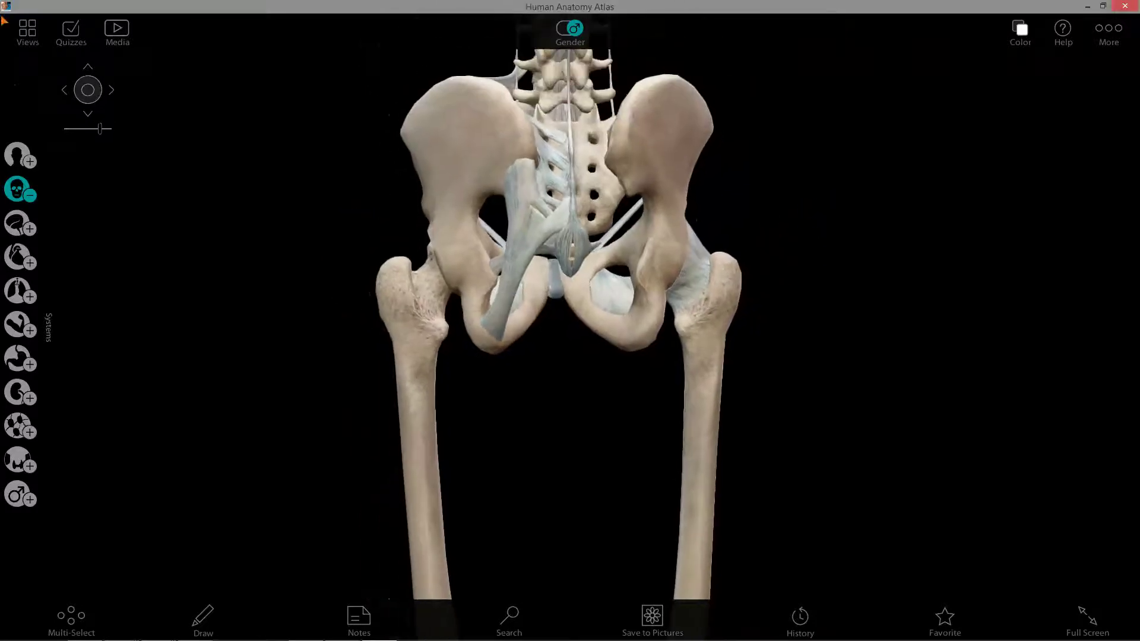
click(26, 30)
scroll(573, 358, down, 10)
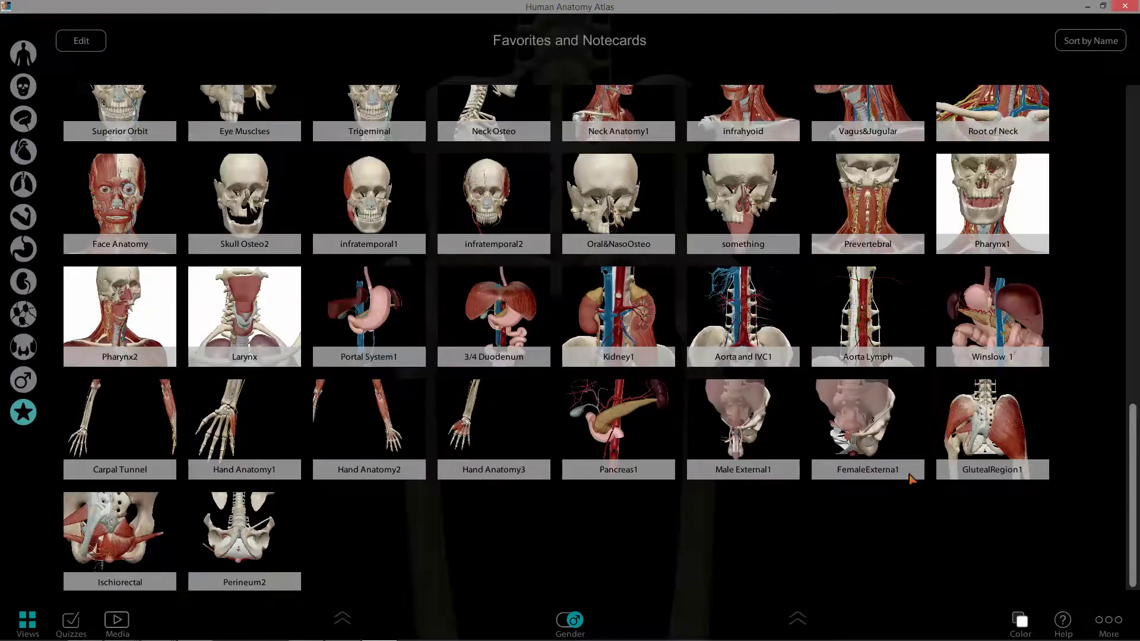
click(1011, 447)
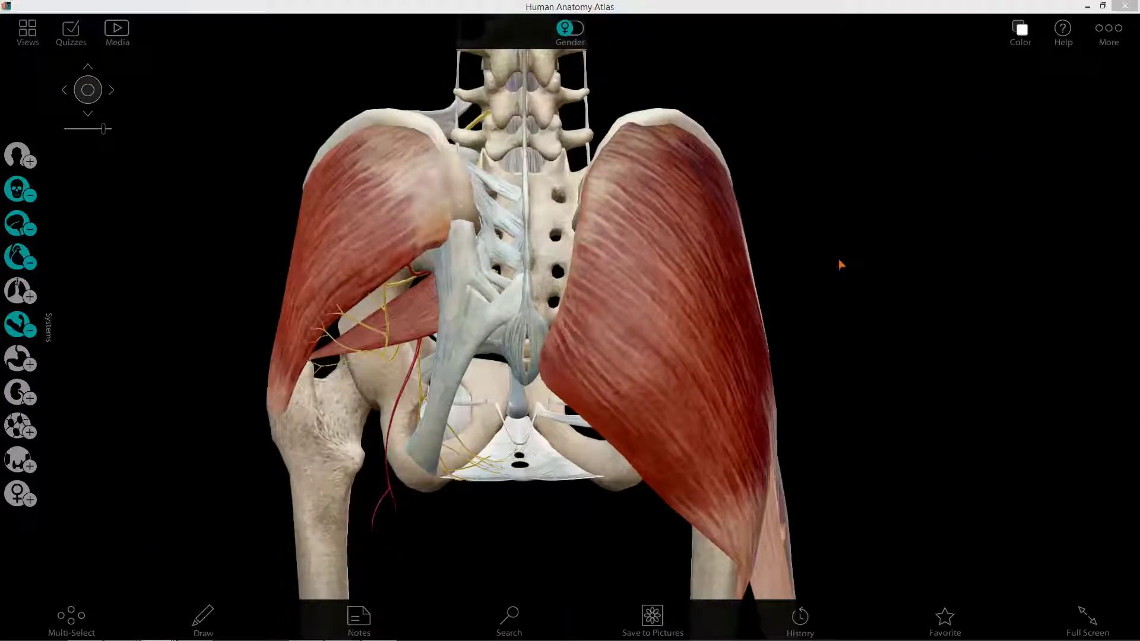
scroll(796, 297, down, 3)
scroll(781, 173, down, 3)
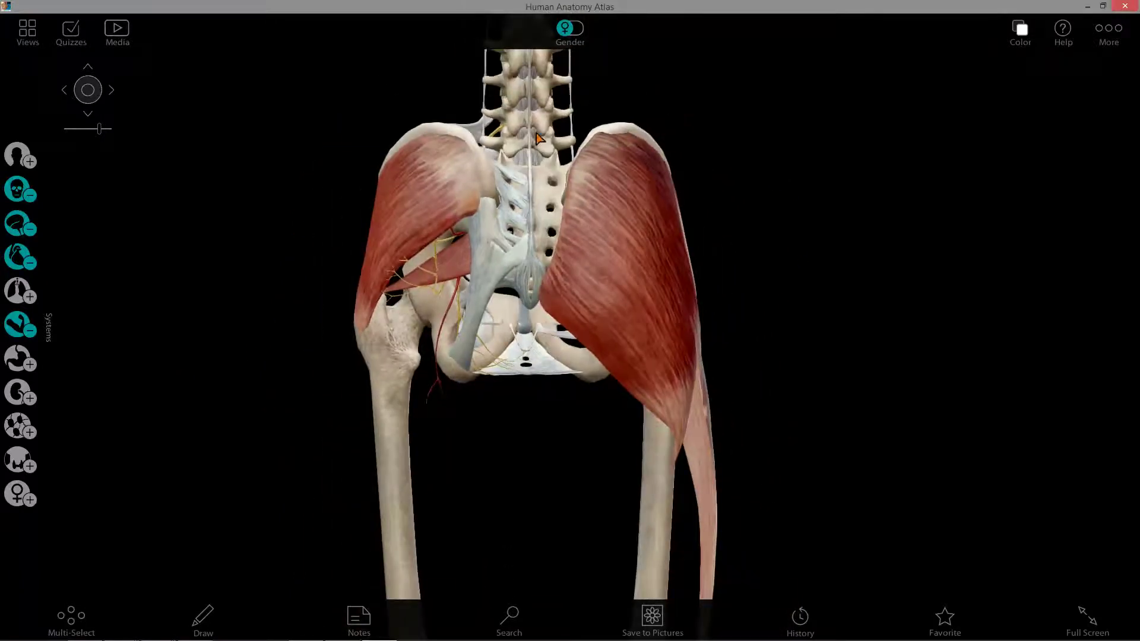
Step: Identify the left ischium and left femur, then clear the selection
click(444, 355)
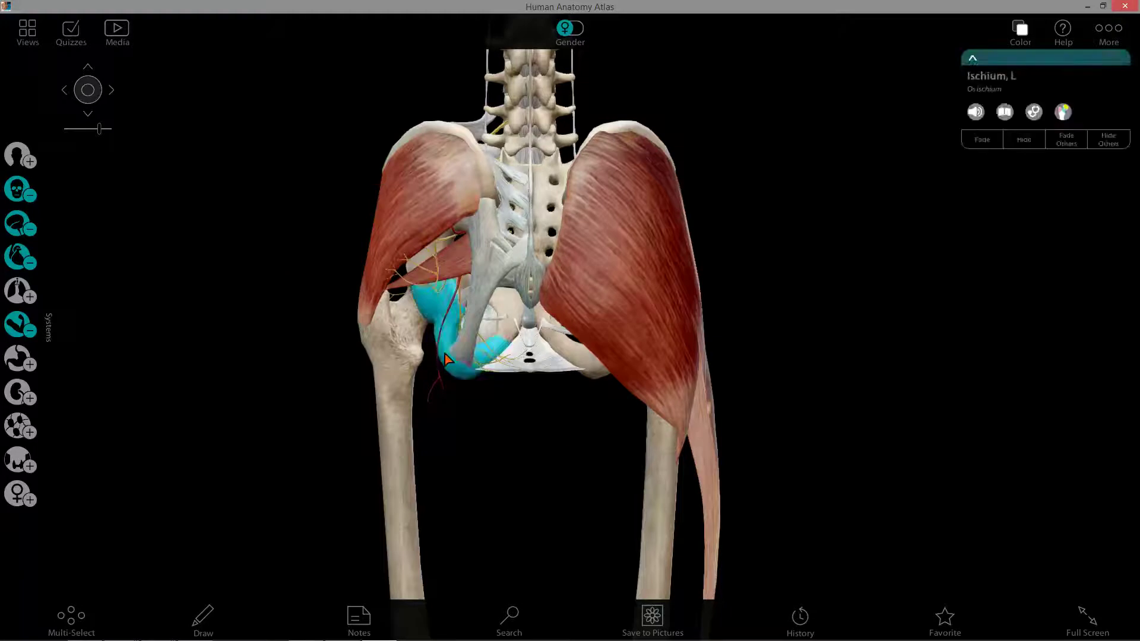
click(385, 363)
click(744, 328)
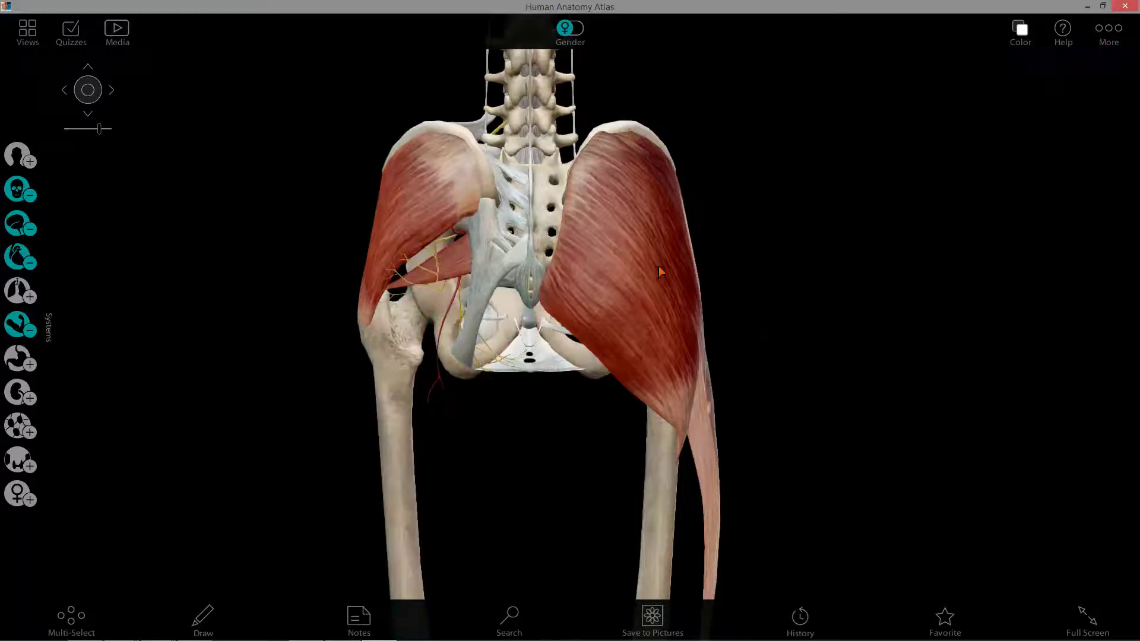
Step: Identify the right gluteus maximus, right ilium, sacrum, upper posterior sacroiliac and sacrotuberous ligaments
click(631, 253)
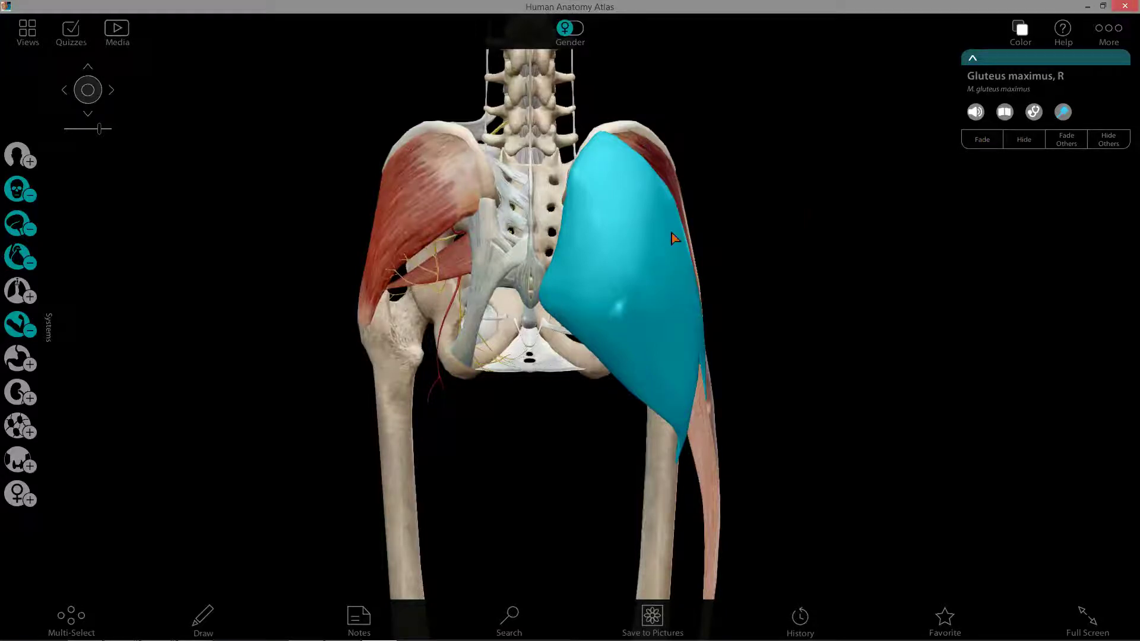
click(653, 138)
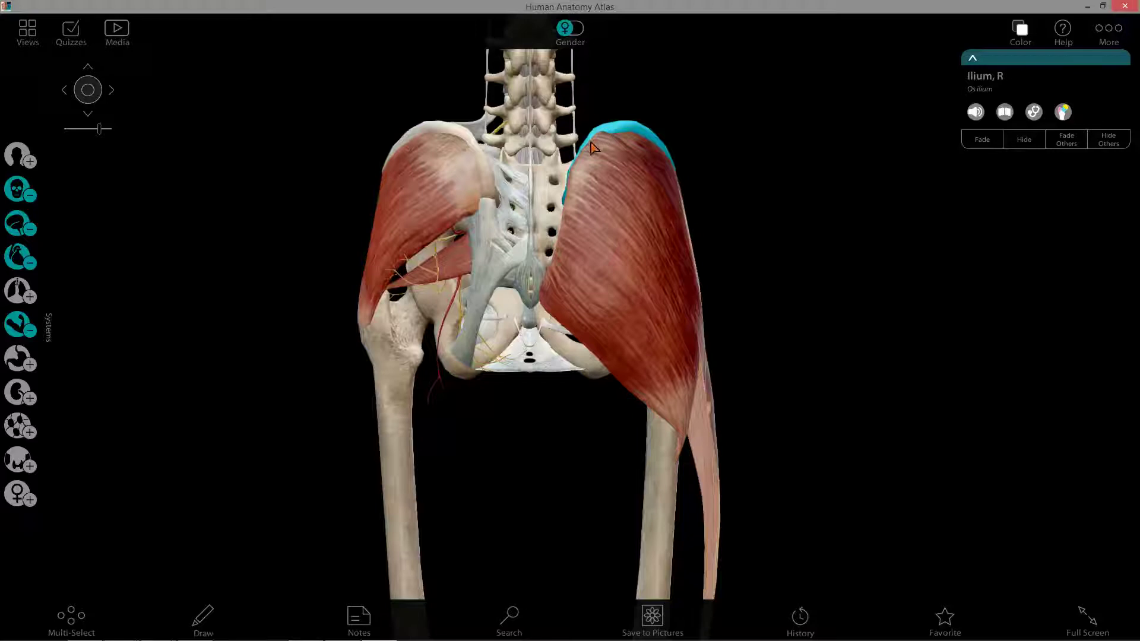
click(550, 204)
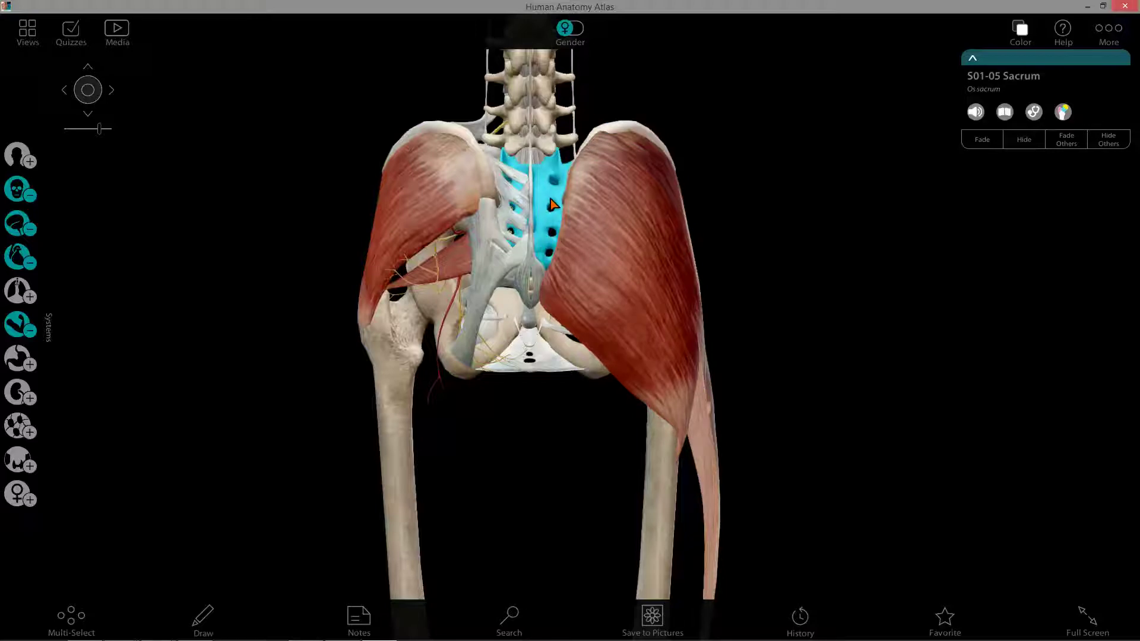
click(519, 207)
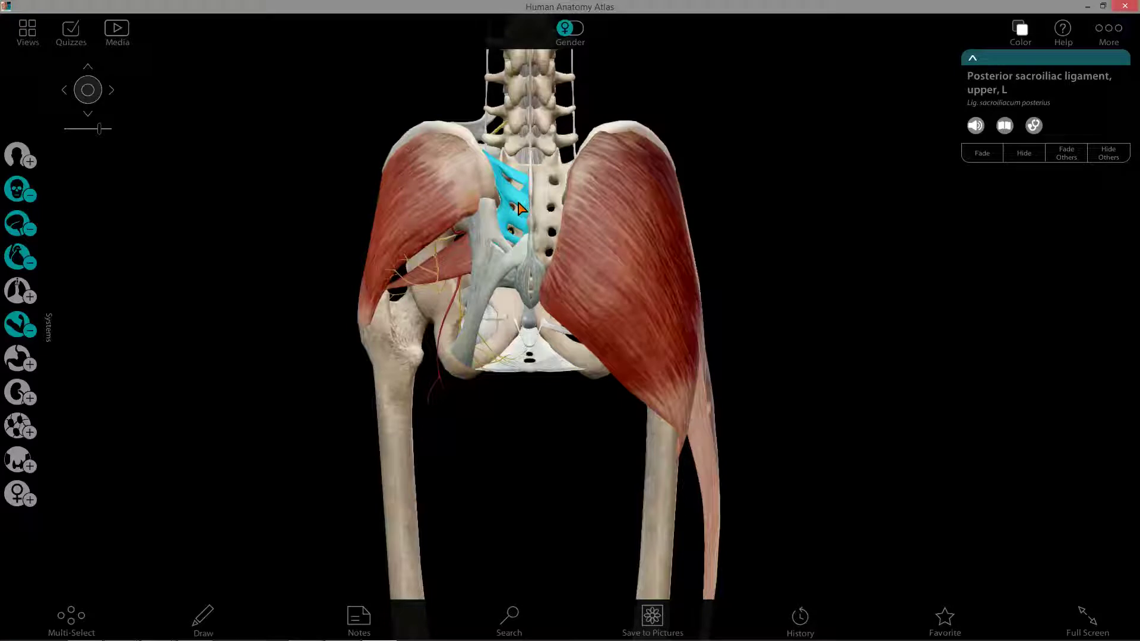
click(488, 293)
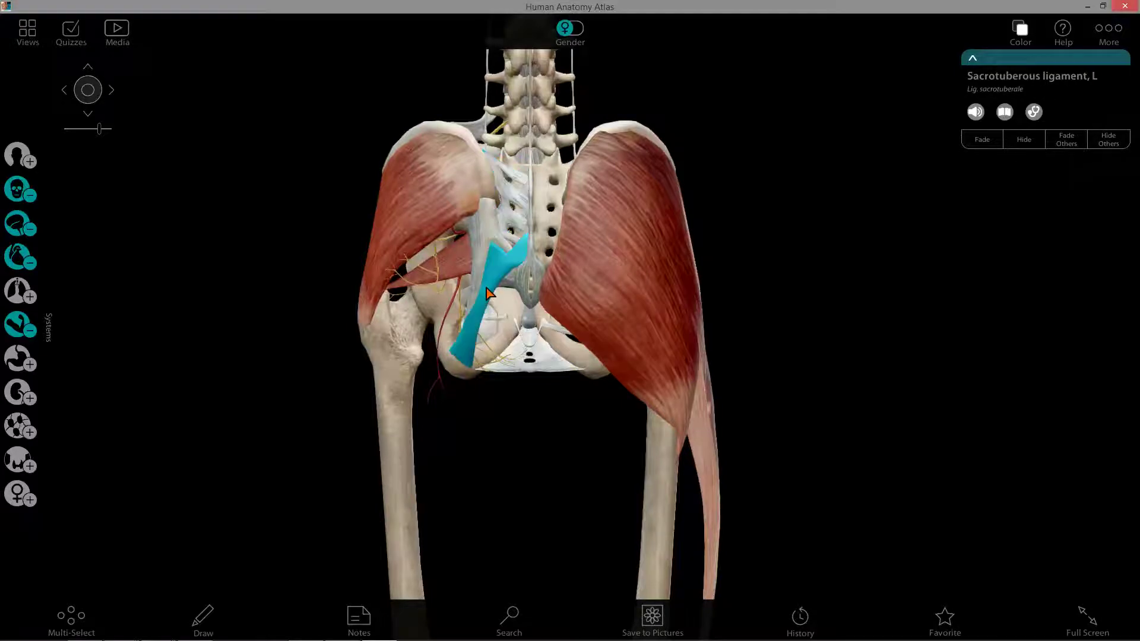
Step: Turn to a side view of the right thigh and identify the right iliotibial tract
click(765, 320)
drag(766, 319, 721, 347)
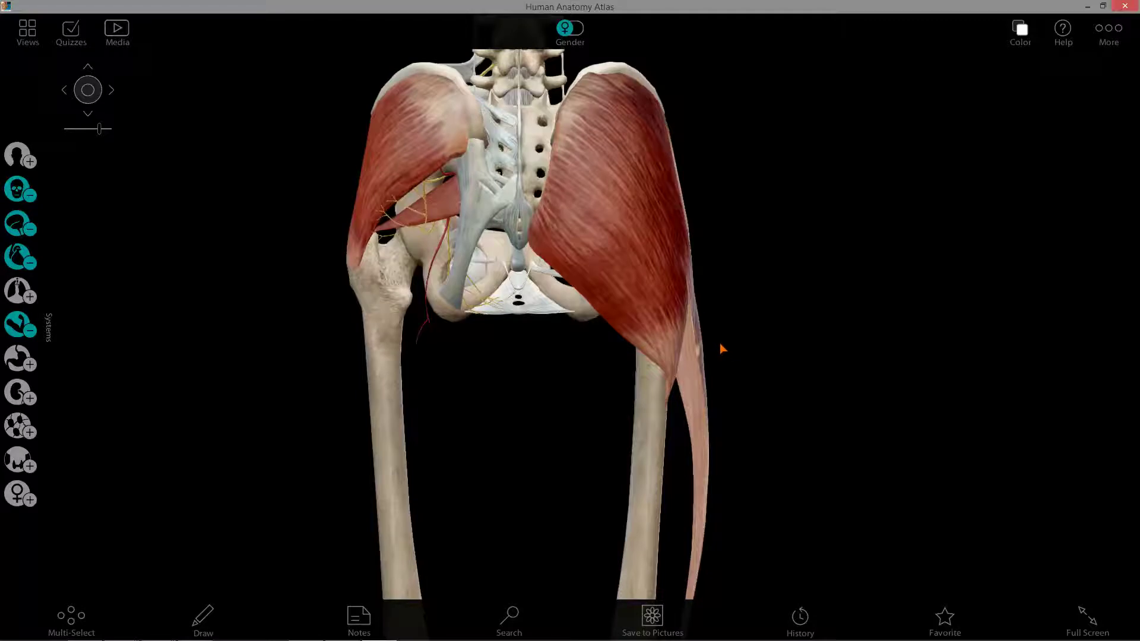
drag(691, 359, 628, 357)
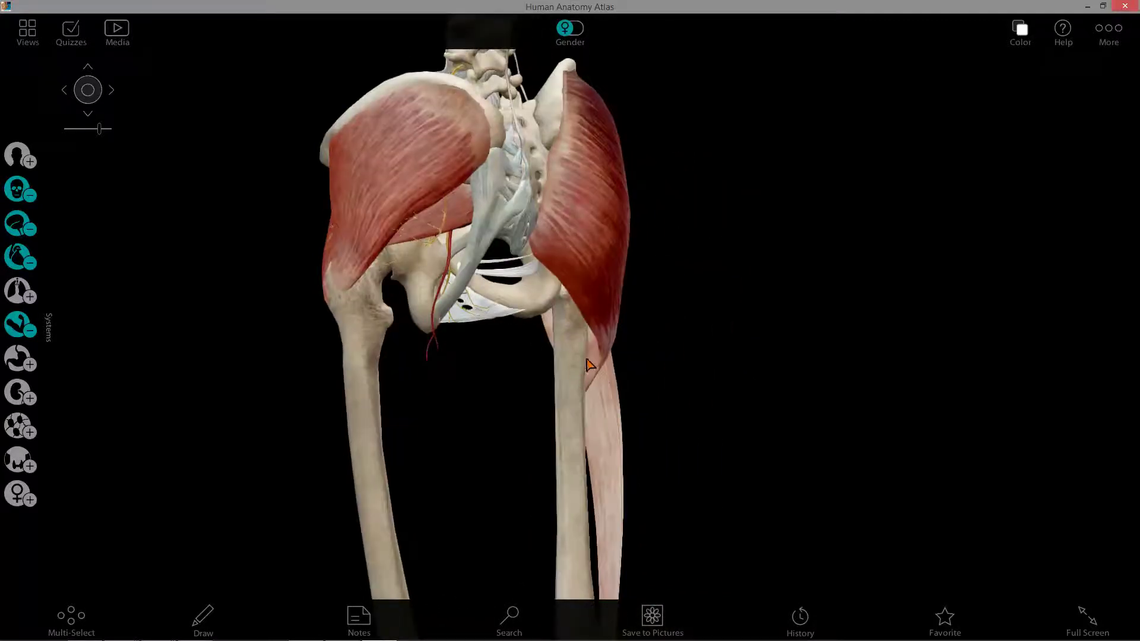
drag(666, 284, 436, 265)
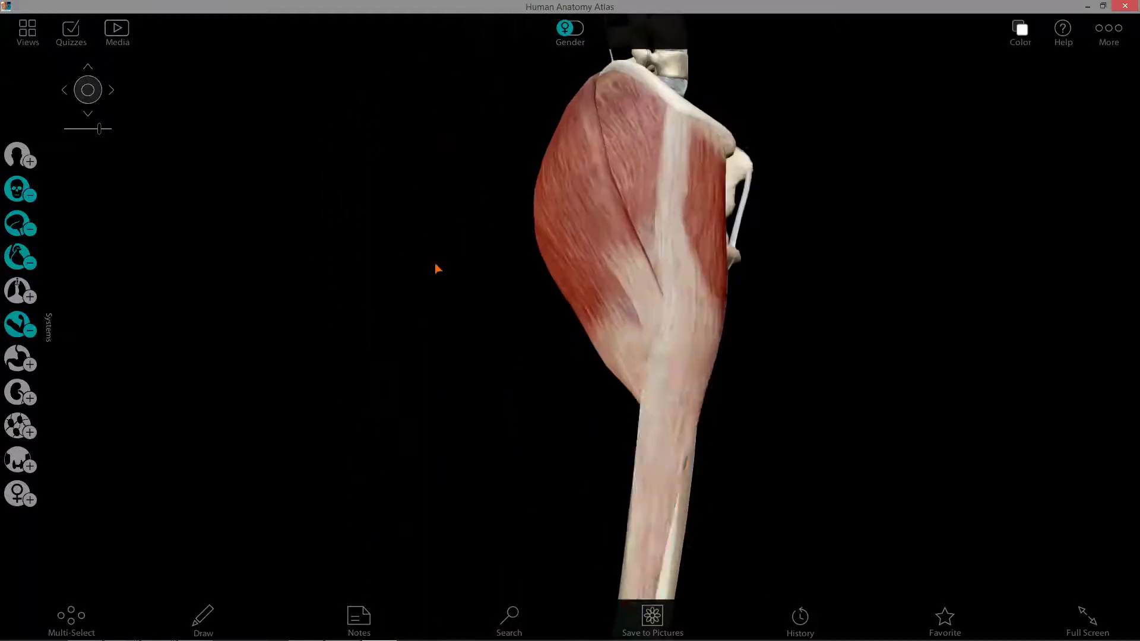
click(674, 391)
Step: Follow the leg down to the knee, identify the right tibia, then return to the pelvis
drag(772, 393, 894, 398)
scroll(826, 387, down, 2)
right_drag(827, 386, 846, 295)
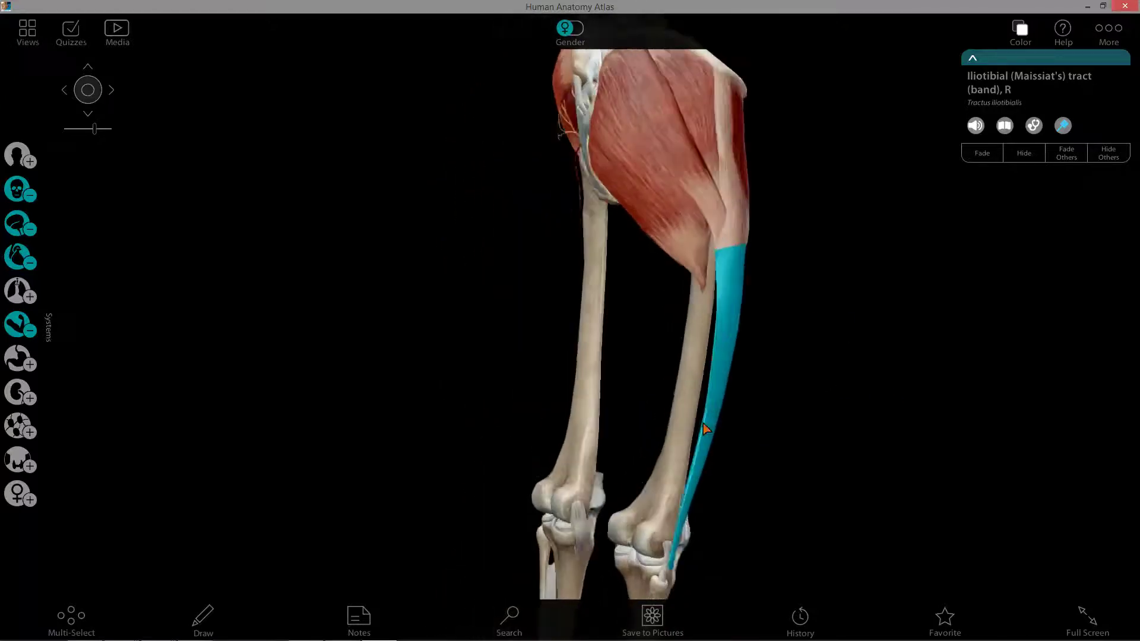
right_drag(761, 408, 734, 349)
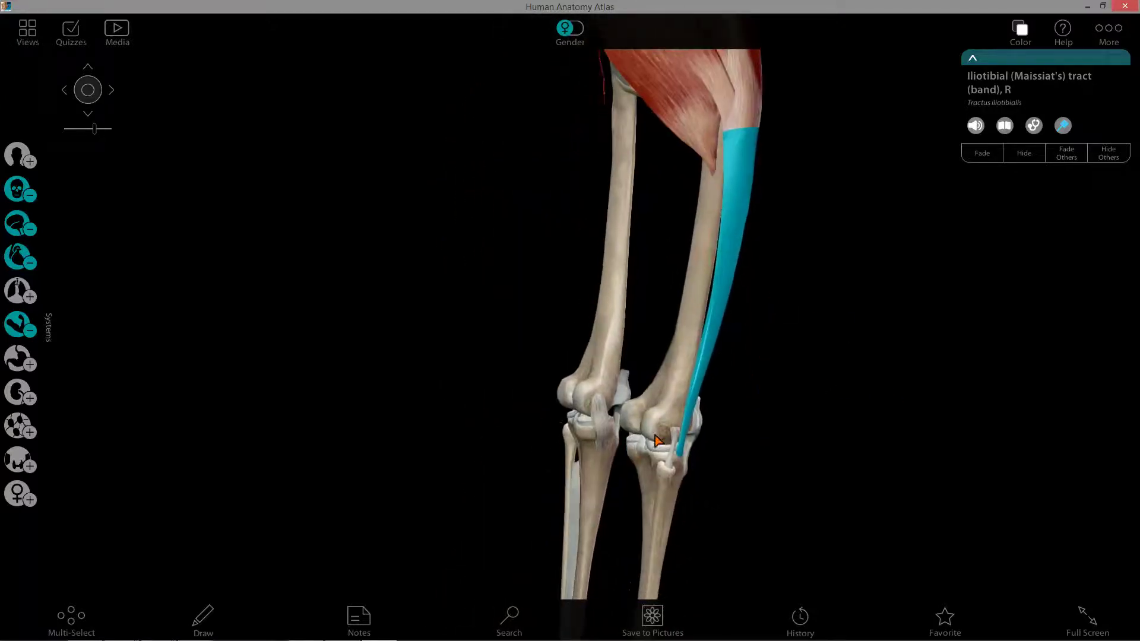
click(648, 469)
drag(675, 455, 761, 334)
scroll(686, 187, up, 5)
right_drag(687, 187, 666, 333)
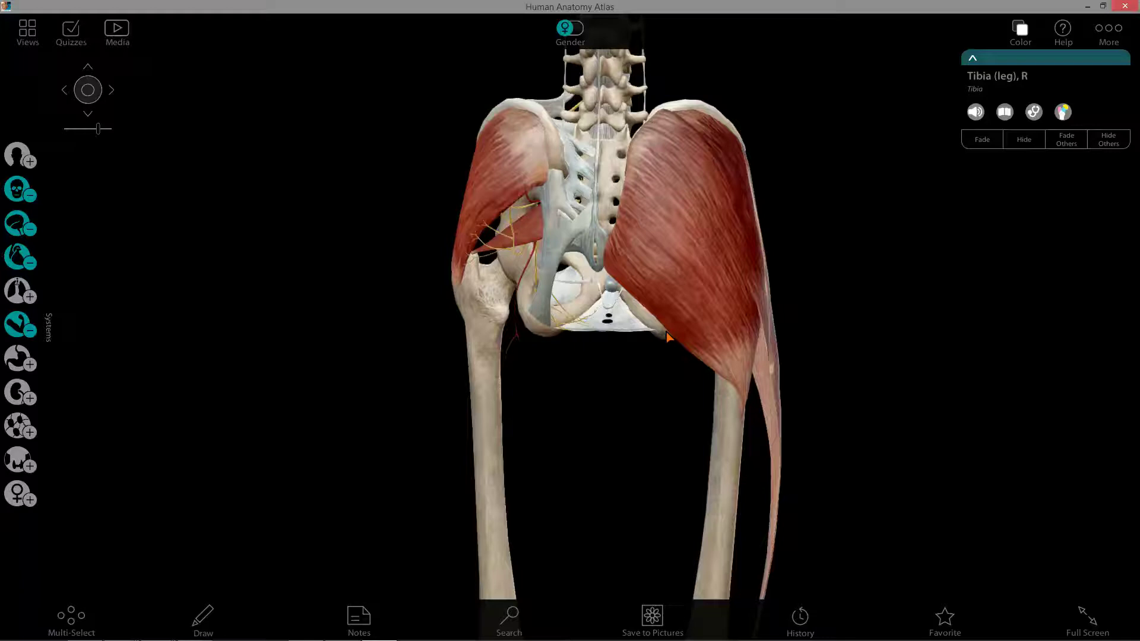
Step: Identify the right gluteus maximus, then zoom in and select the left gluteus medius
click(672, 251)
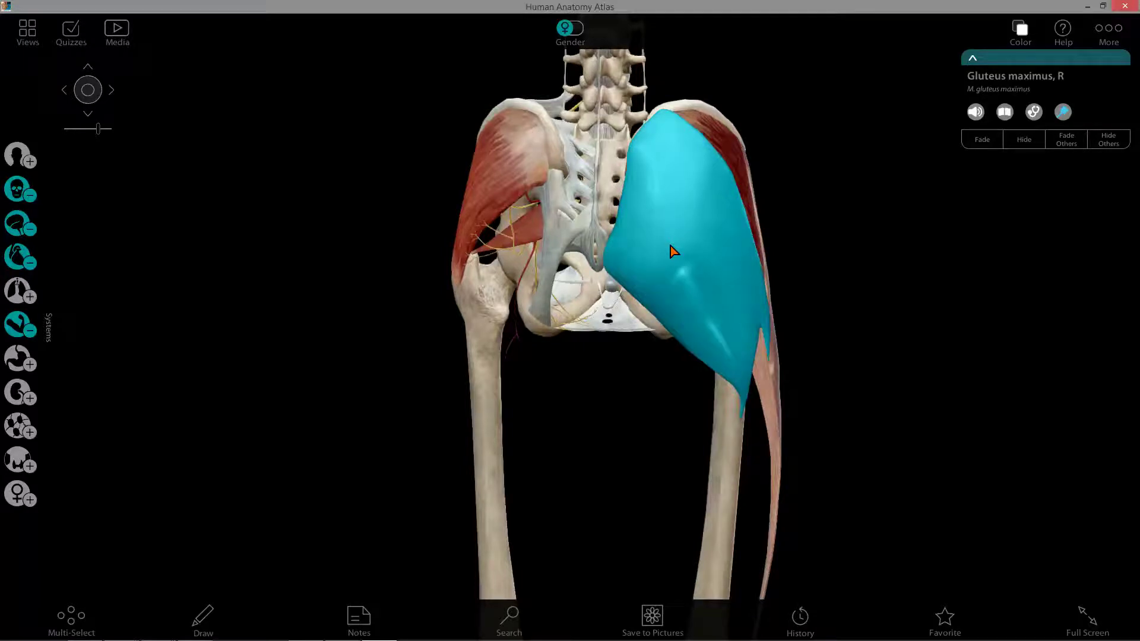
drag(805, 193, 741, 146)
scroll(717, 272, up, 3)
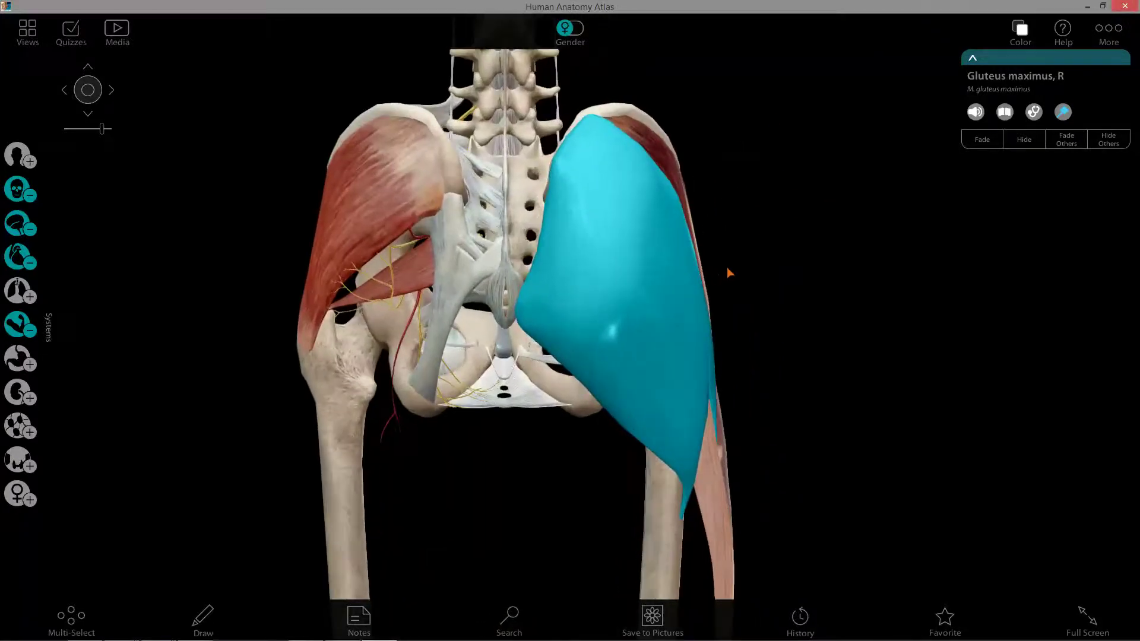
click(780, 276)
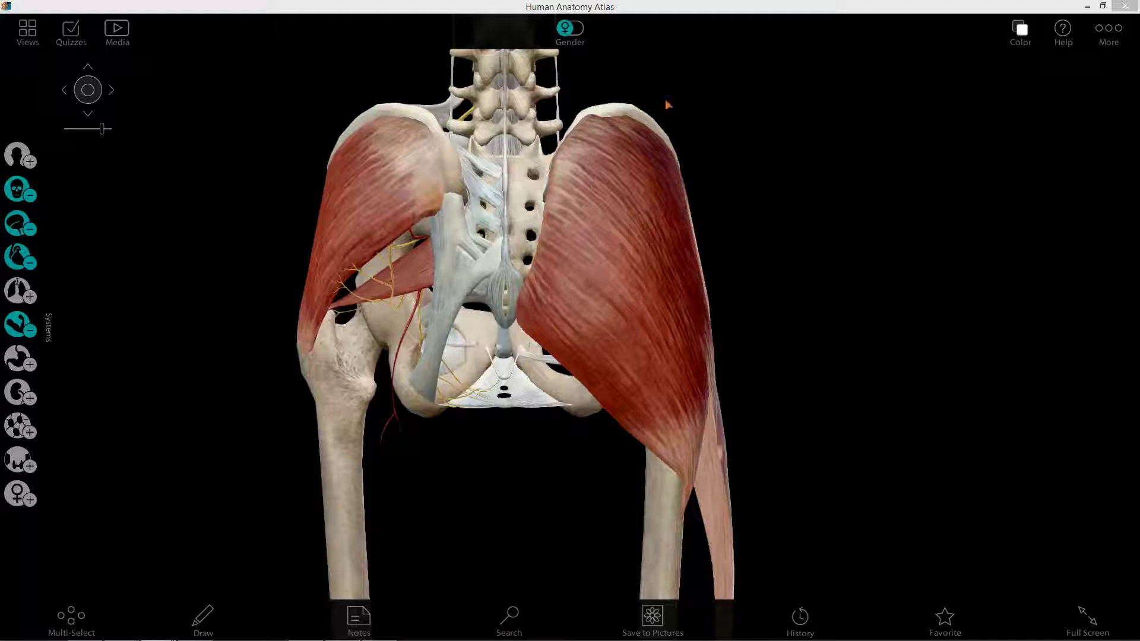
click(344, 193)
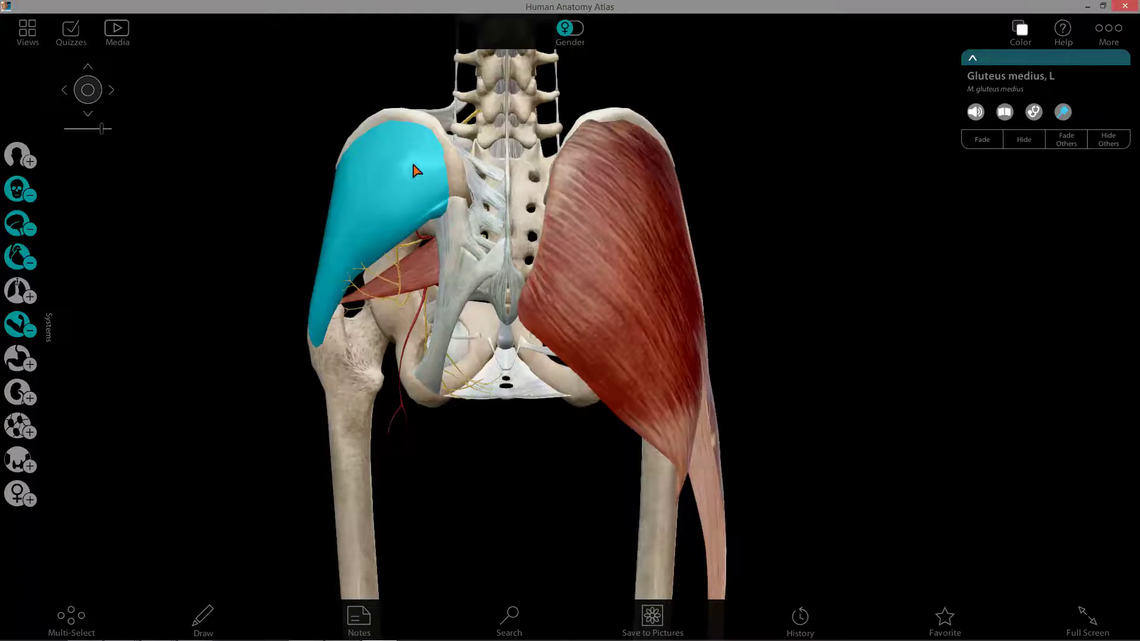
Step: Select the left ilium, then hide the left gluteus medius from its info panel
drag(425, 168, 408, 141)
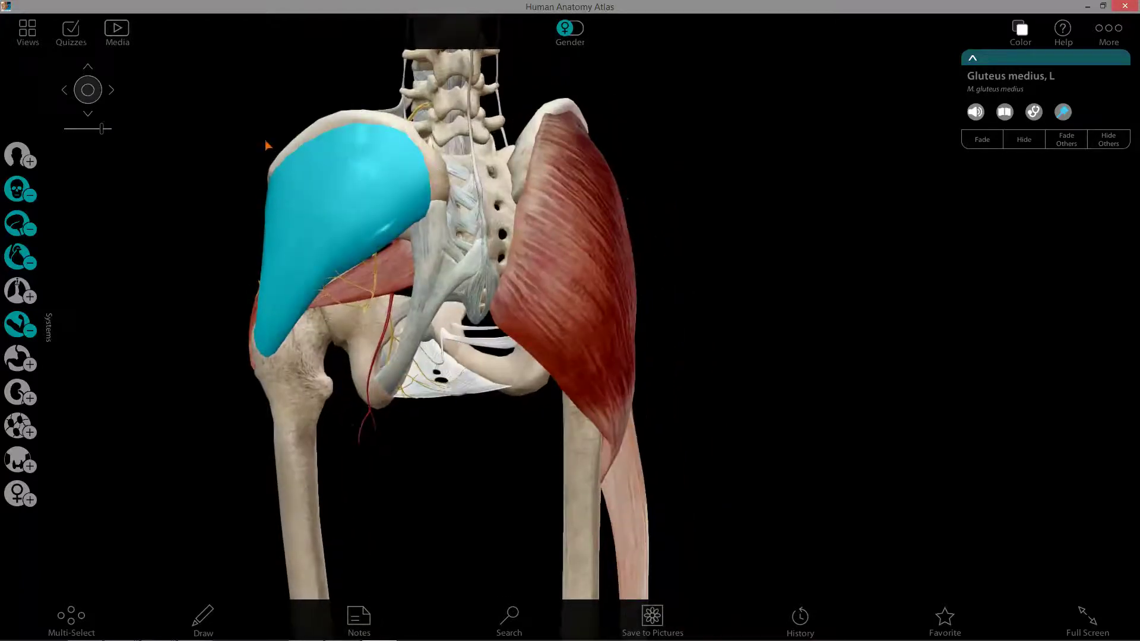
click(375, 118)
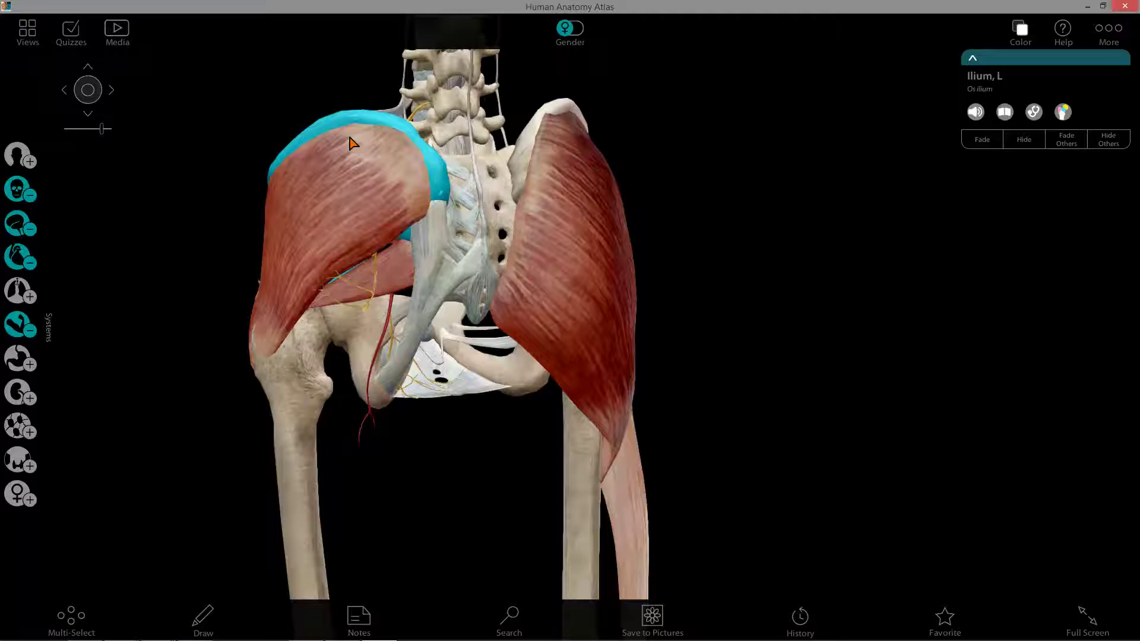
right_drag(379, 215, 356, 170)
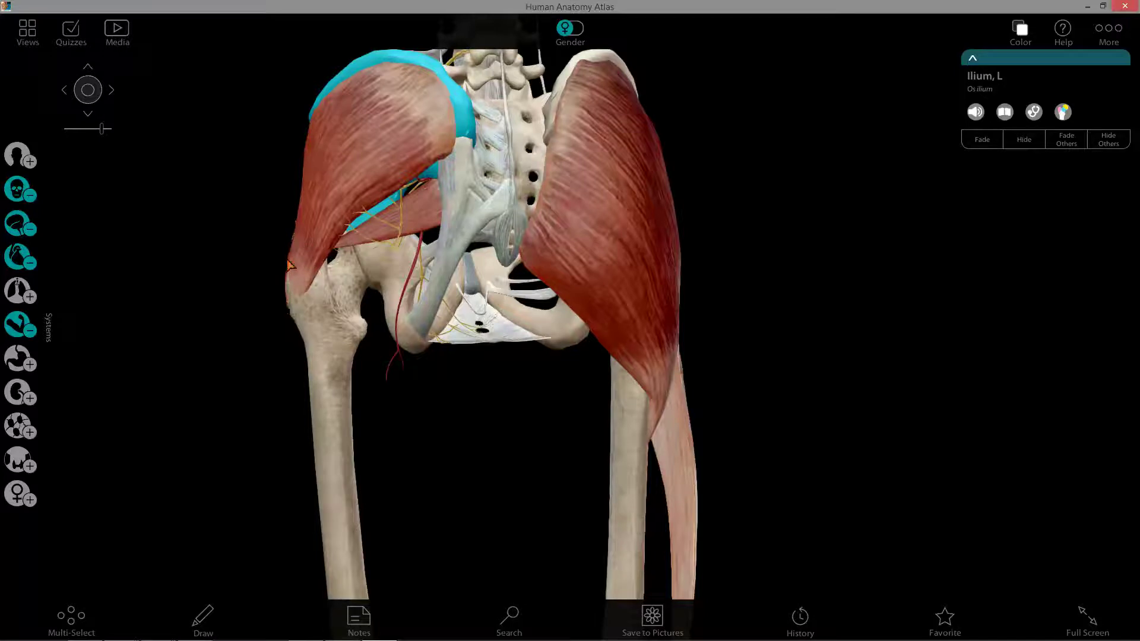
click(306, 258)
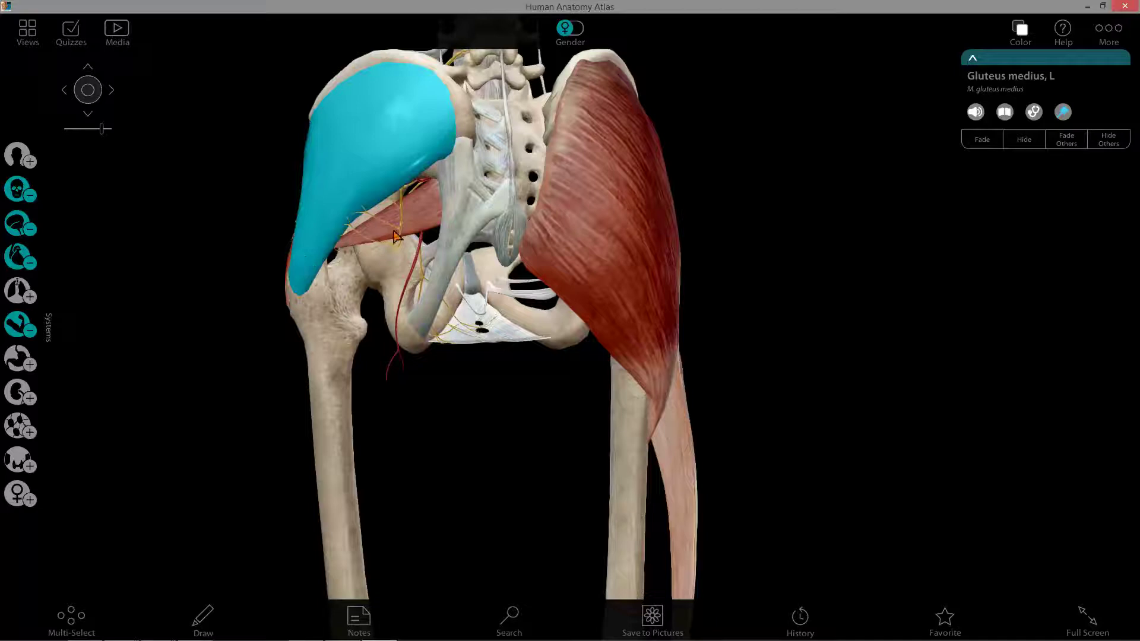
click(1022, 140)
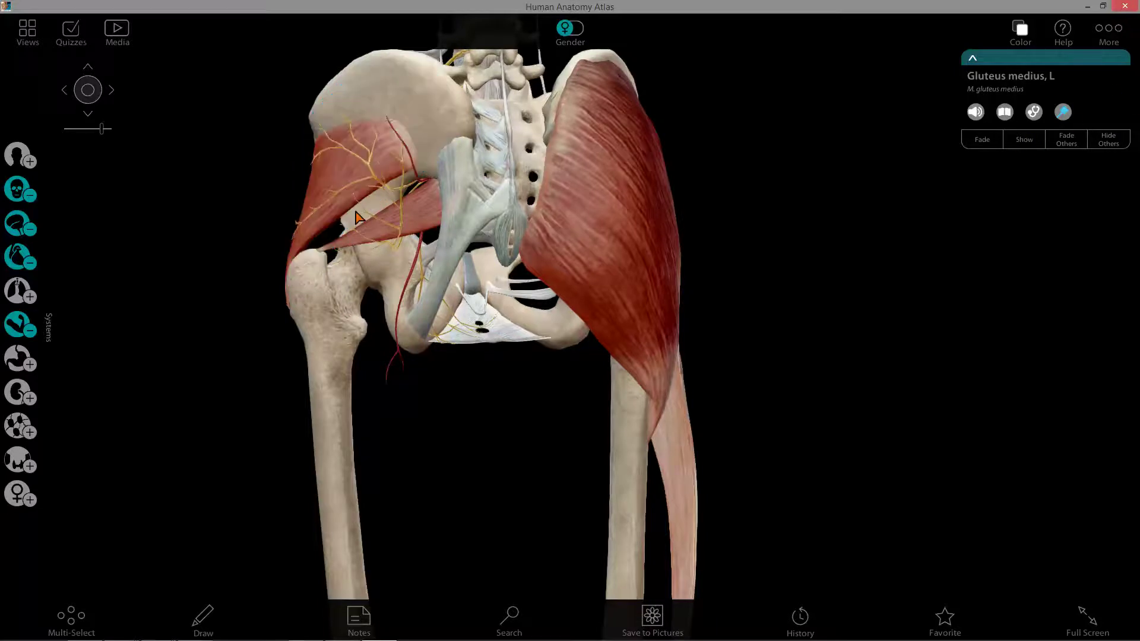
Step: Identify the exposed left gluteus minimus and view it from the side
click(329, 189)
drag(331, 272, 305, 273)
drag(268, 309, 216, 293)
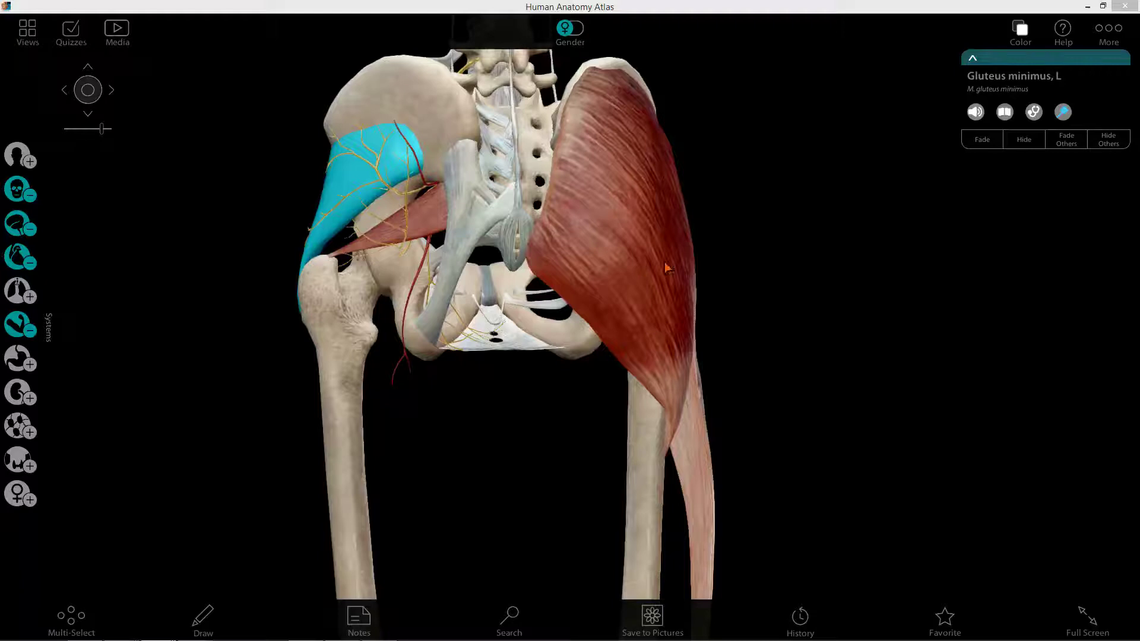
Step: Identify the left ilium from a rear view, then clear the selection
drag(714, 251, 414, 184)
click(415, 193)
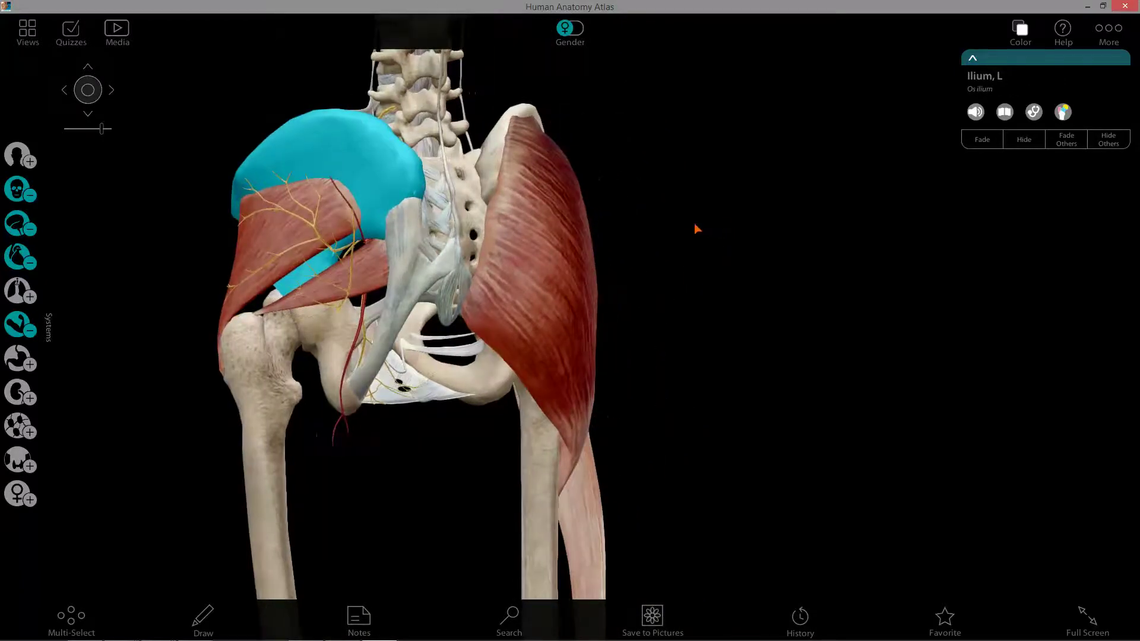
drag(705, 231, 694, 229)
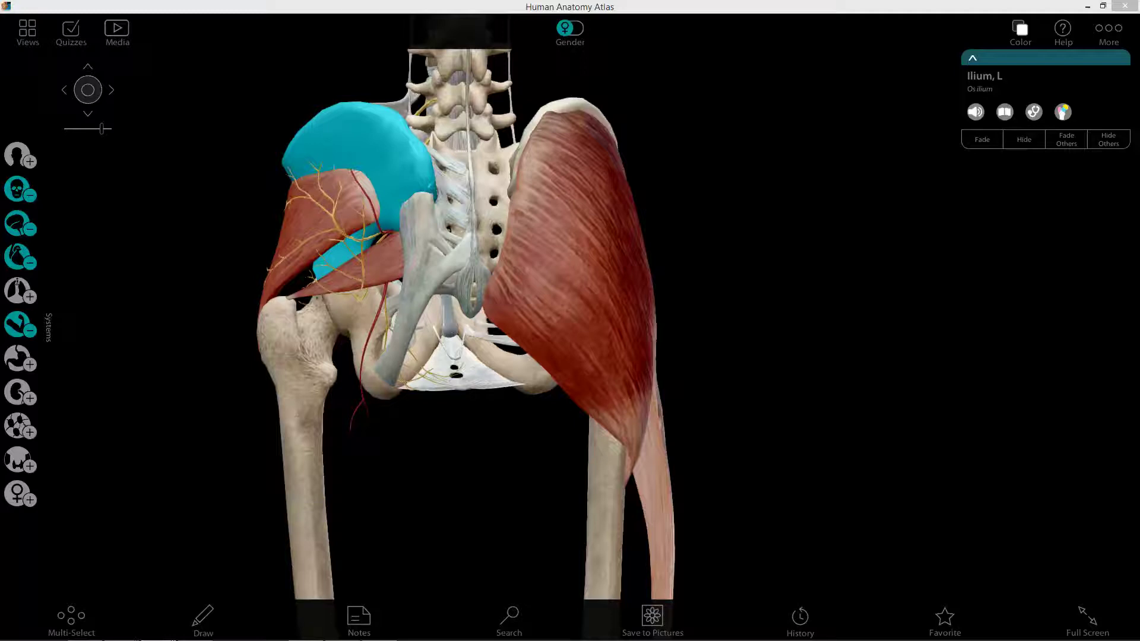
click(742, 303)
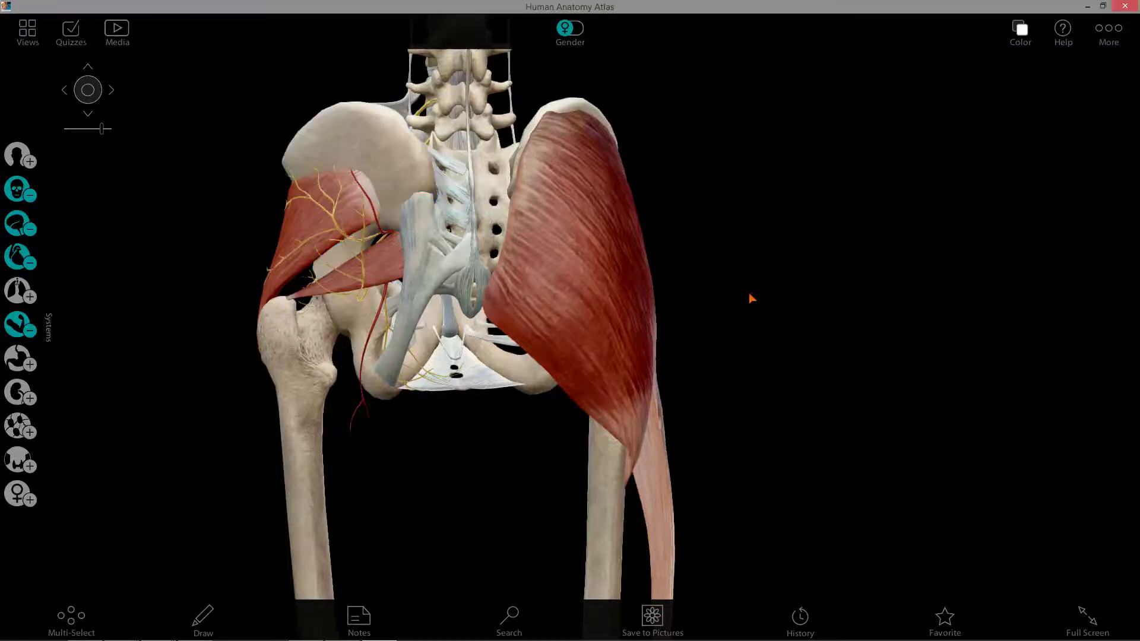